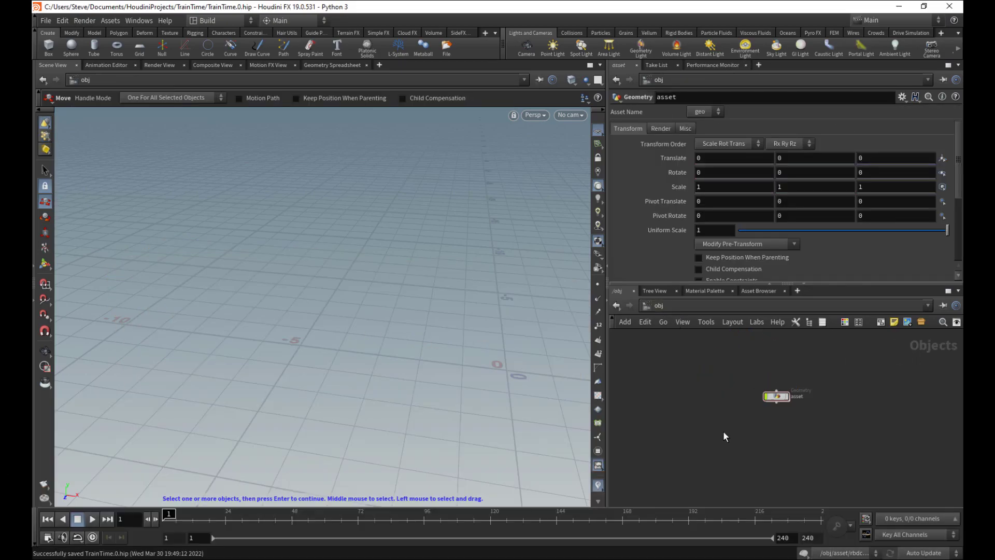
# - Create a Geometry node at the object level and name it anim1
pyautogui.press('Tab')
pyautogui.write('geo')
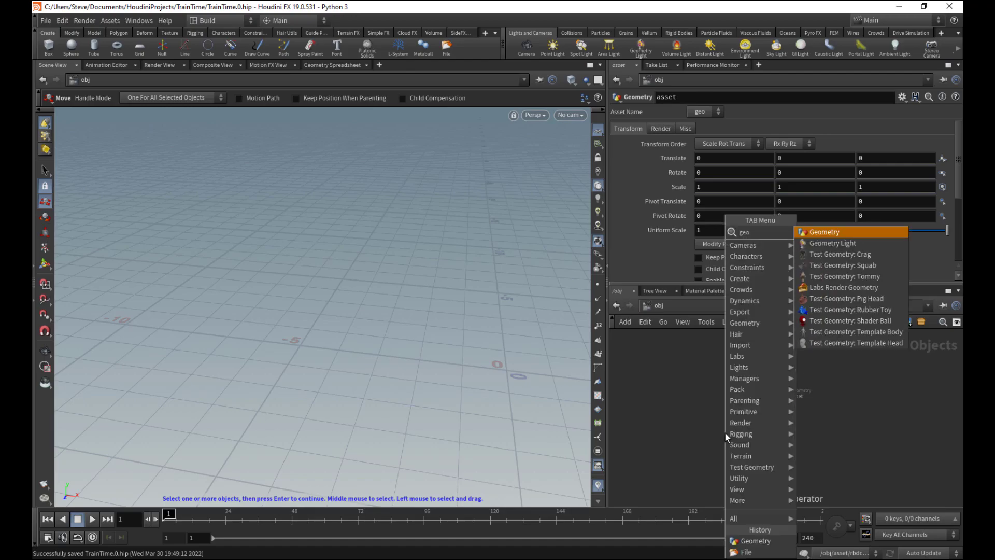
pyautogui.press('Return')
pyautogui.scroll(3, 742, 449)
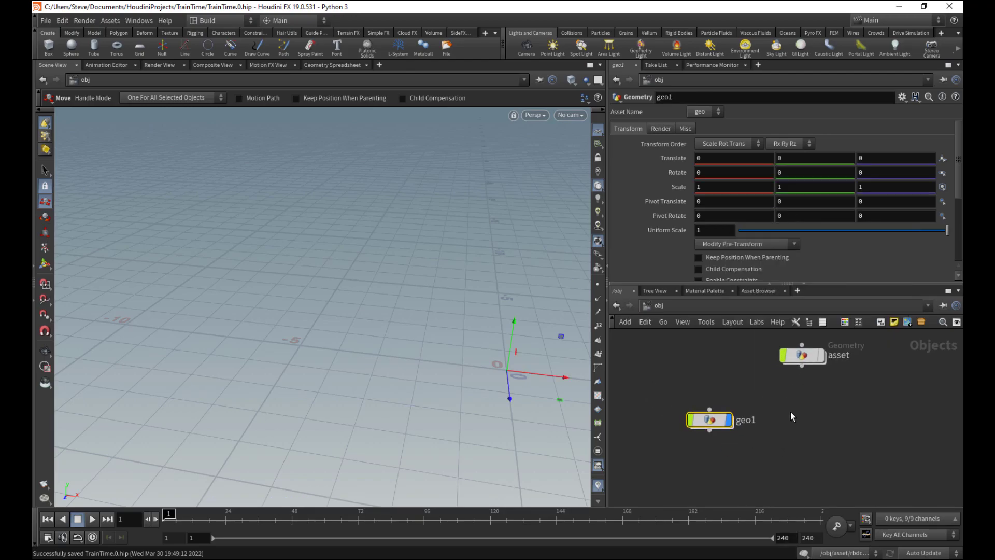
pyautogui.doubleClick(746, 420)
pyautogui.write('anim1')
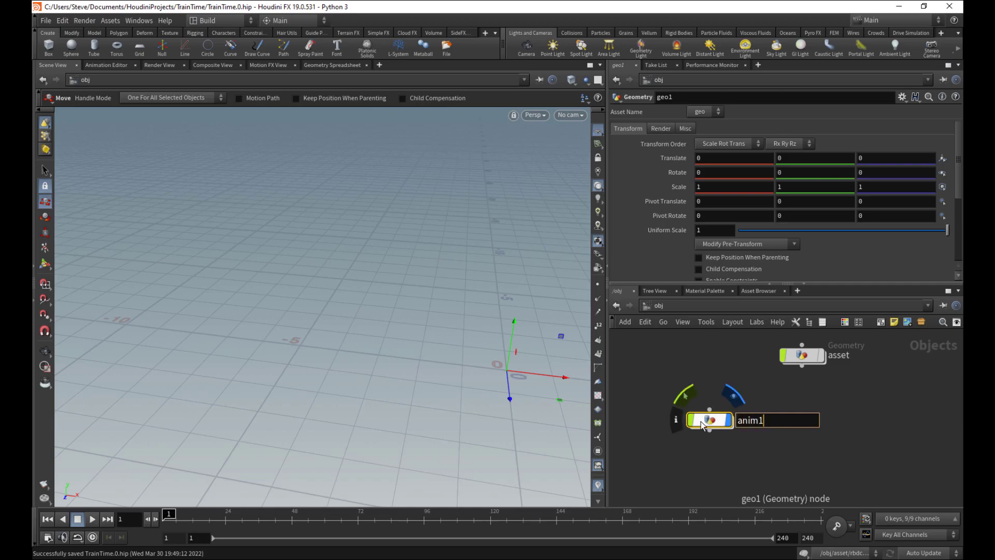
pyautogui.press('Return')
# - Add an Object Merge node inside the anim1 geometry network
pyautogui.doubleClick(716, 421)
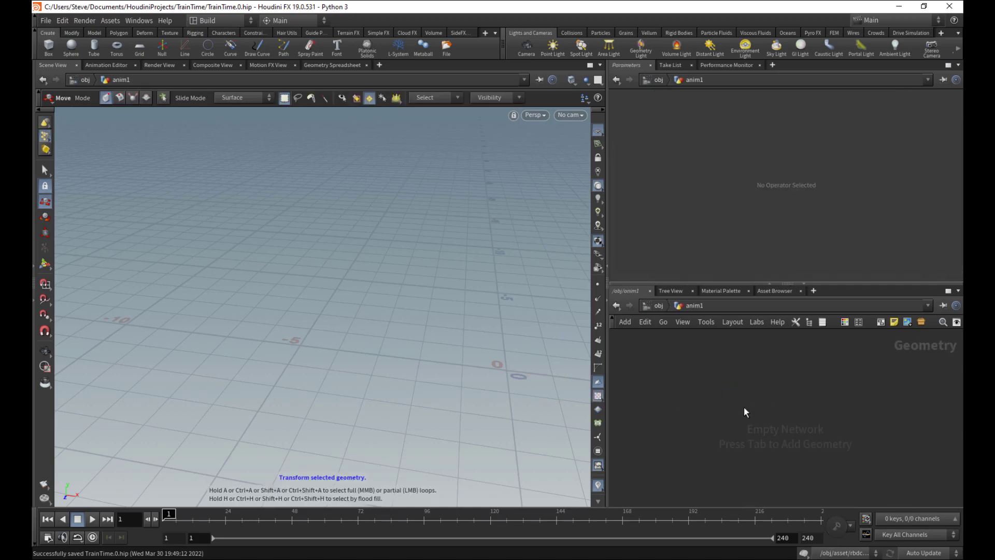
pyautogui.press('Tab')
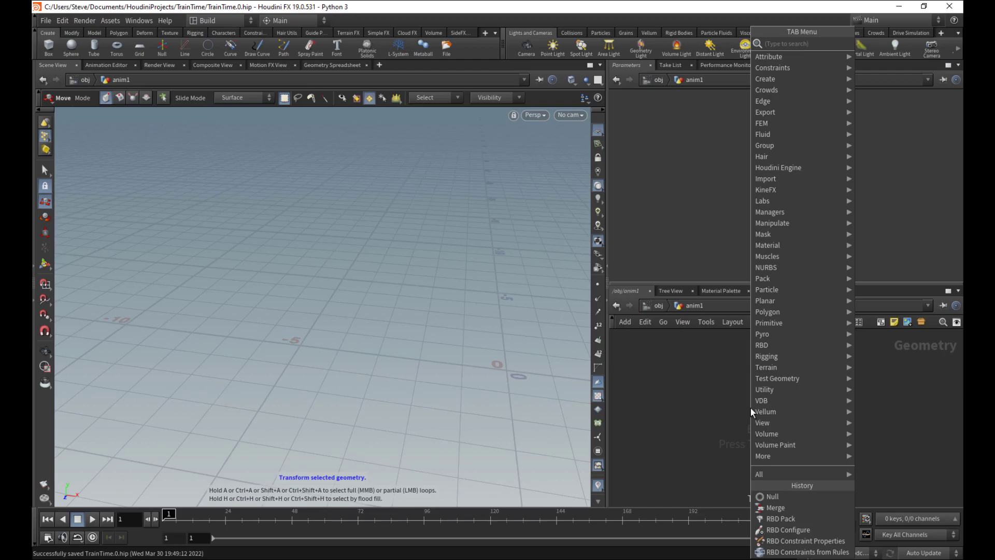
pyautogui.write('ob')
pyautogui.press('Return')
pyautogui.click(750, 408)
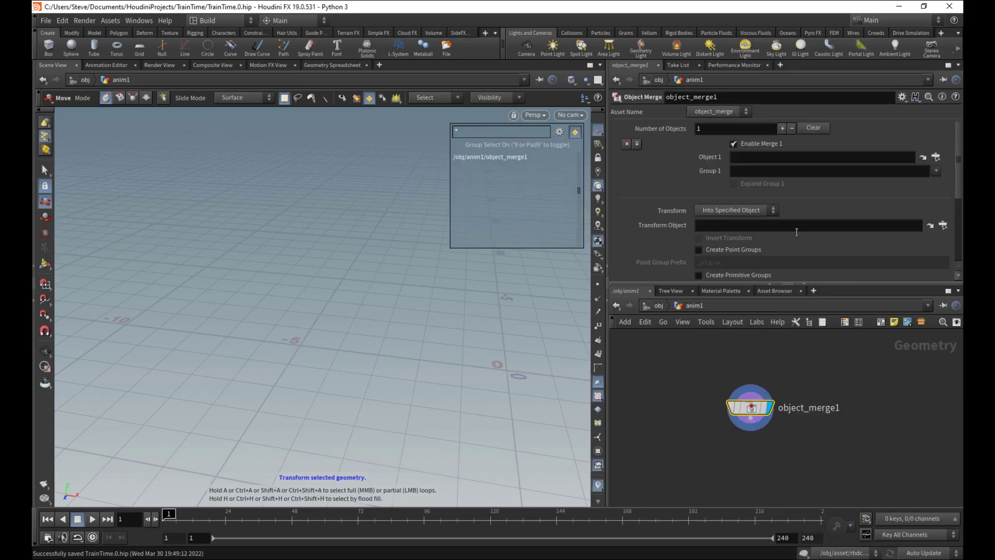
# - Point the Object Merge's Object 1 to /obj/asset/ASSET and set its Transform to None
pyautogui.click(936, 157)
pyautogui.click(846, 119)
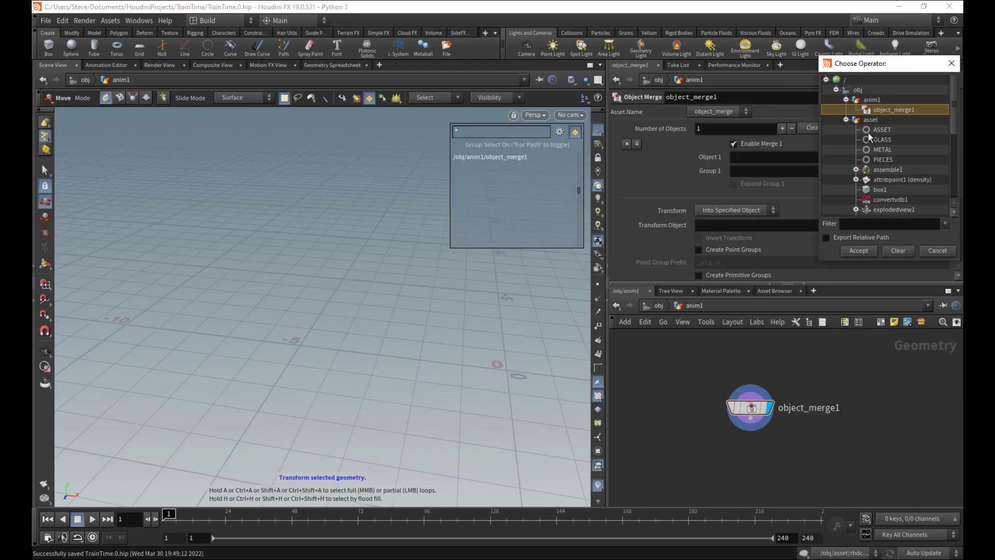
pyautogui.click(858, 251)
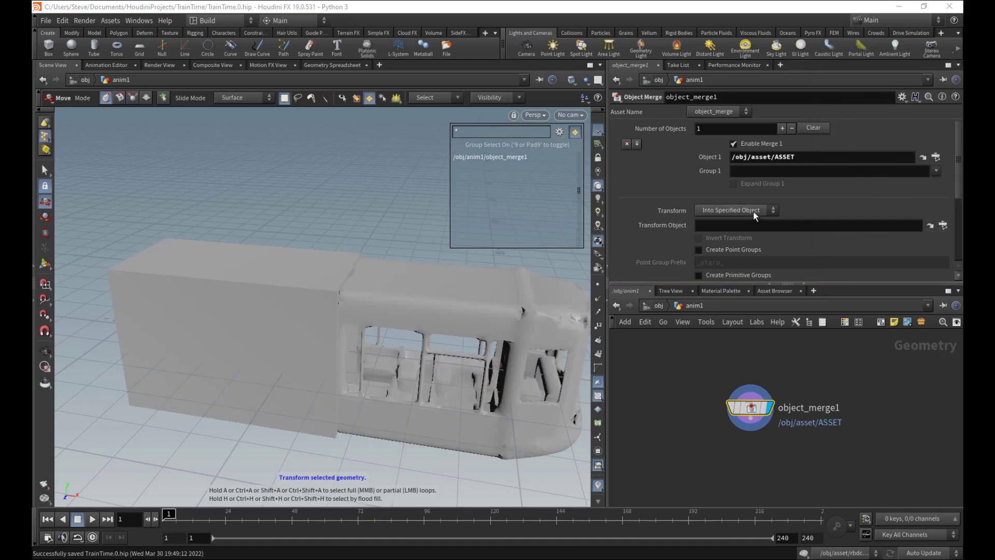
pyautogui.click(754, 210)
pyautogui.click(748, 223)
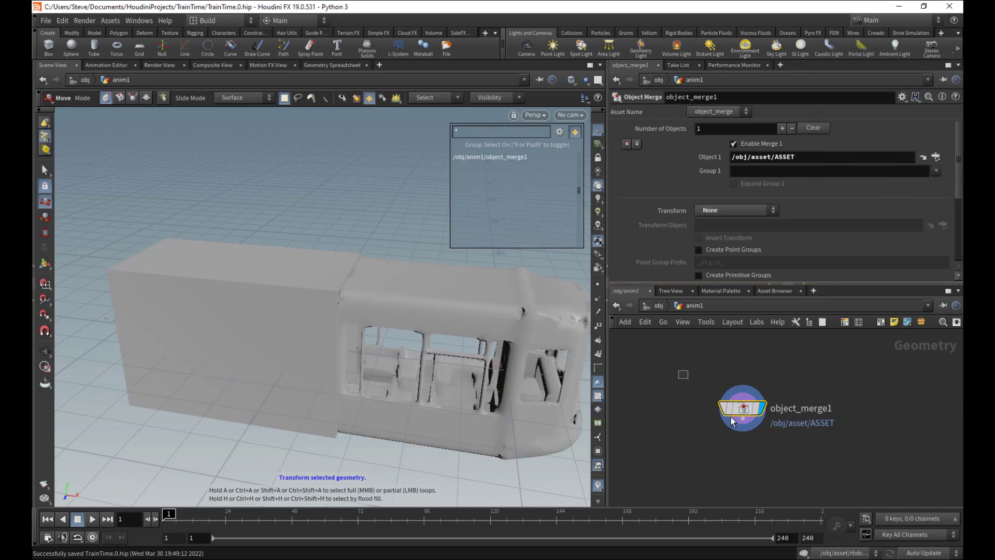
pyautogui.moveTo(743, 409); pyautogui.dragTo(735, 422)
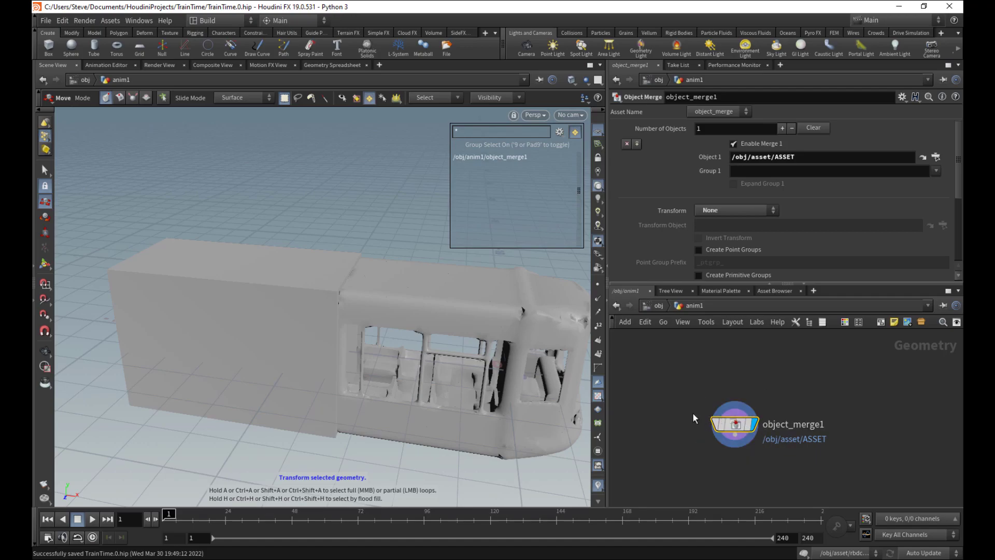
# - Add a Null node below the Object Merge and wire the Object Merge's output into it
pyautogui.moveTo(704, 482); pyautogui.dragTo(710, 425, button='middle')
pyautogui.press('Tab')
pyautogui.write('nu')
pyautogui.click(842, 45)
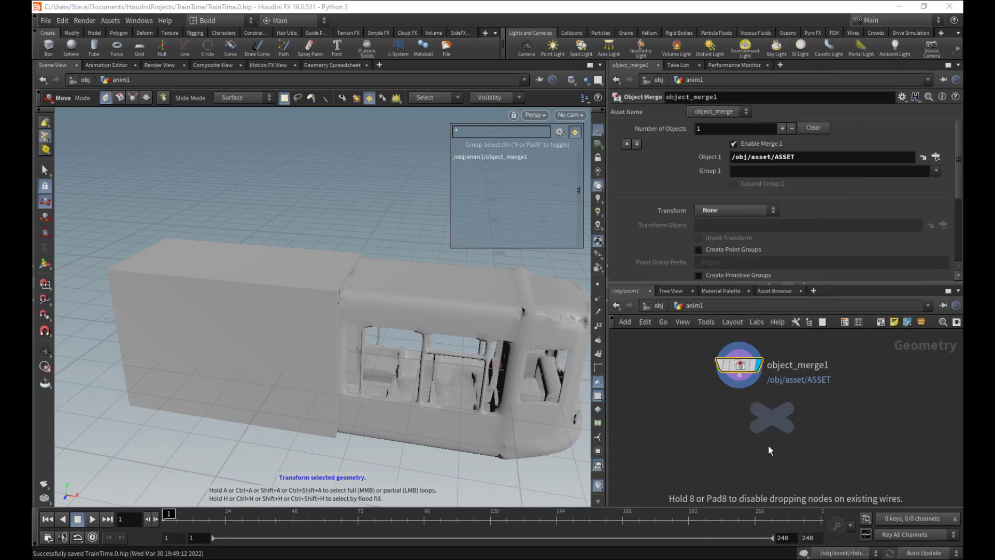
pyautogui.click(756, 453)
pyautogui.moveTo(744, 386); pyautogui.dragTo(756, 439)
# - Rename the Null to ASSET, make it the displayed node and return to the object level
pyautogui.press('F2')
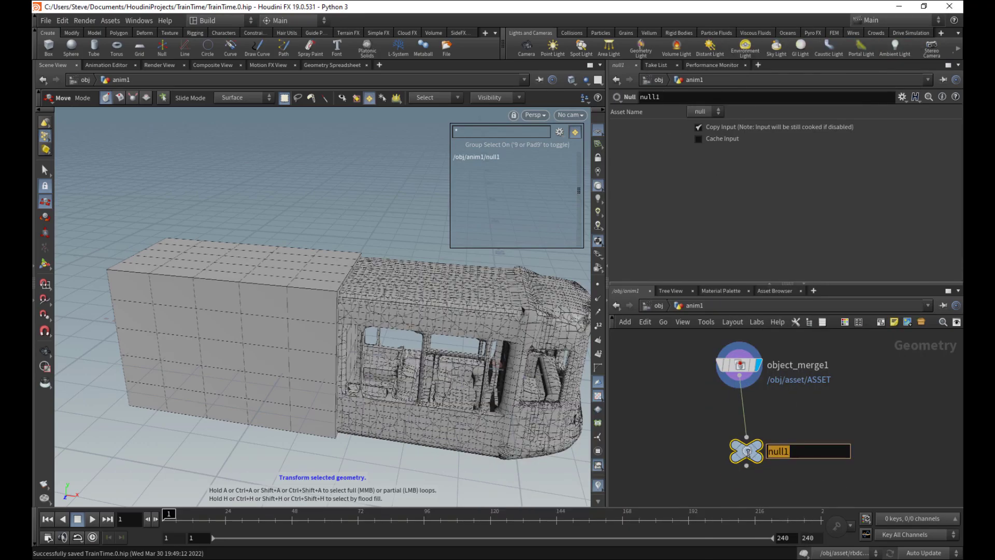
pyautogui.write('ASSET')
pyautogui.press('Return')
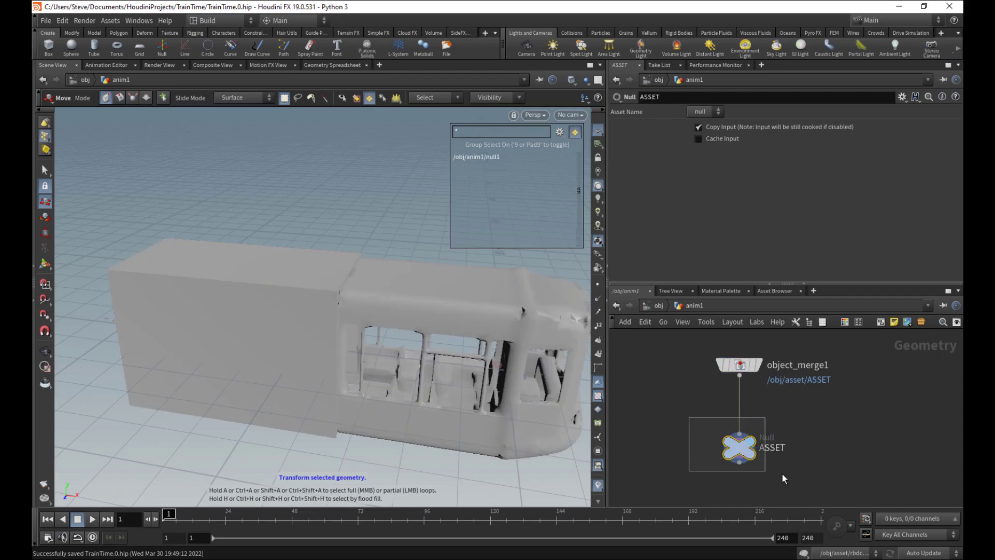
pyautogui.click(759, 365)
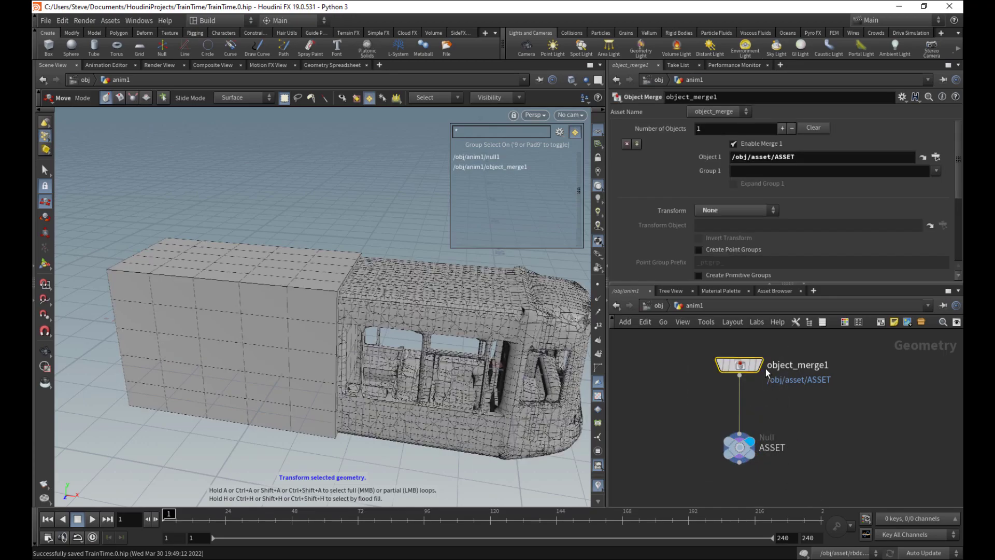
pyautogui.click(739, 447)
pyautogui.press('u')
# - Try moving anim1 about 3.35 along X for comparison with the original asset, and restore its X translation to 0
pyautogui.moveTo(750, 382); pyautogui.dragTo(680, 450)
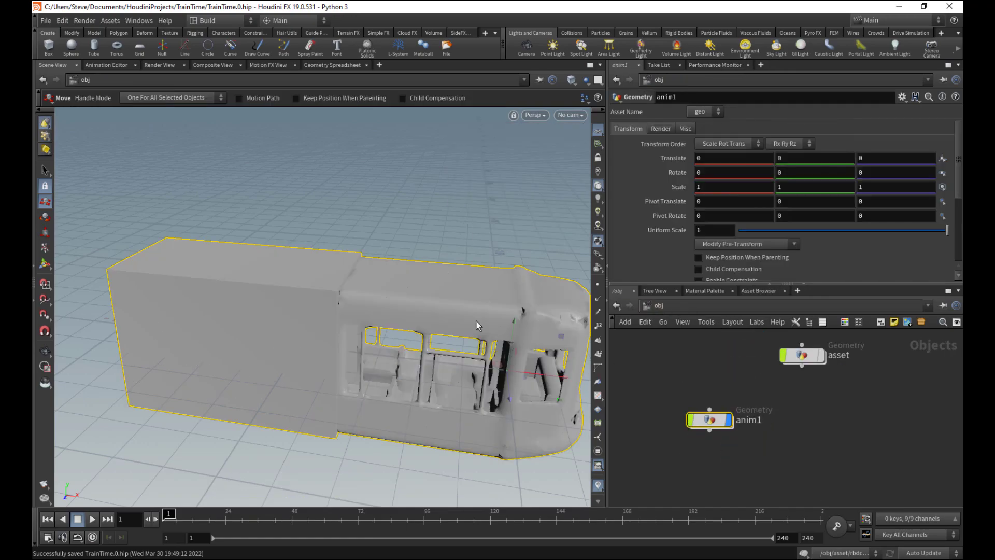
pyautogui.keyDown('alt'); pyautogui.moveTo(476, 321); pyautogui.dragTo(544, 334, button='right'); pyautogui.keyUp('alt')
pyautogui.keyDown('alt'); pyautogui.moveTo(545, 335); pyautogui.dragTo(503, 343, button='middle'); pyautogui.keyUp('alt')
pyautogui.moveTo(505, 354); pyautogui.dragTo(575, 357)
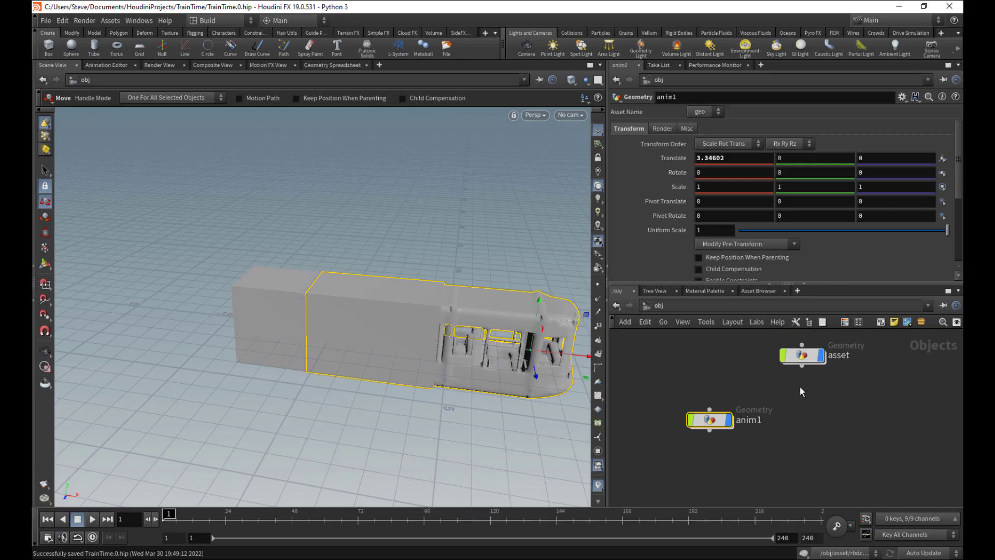
pyautogui.click(823, 357)
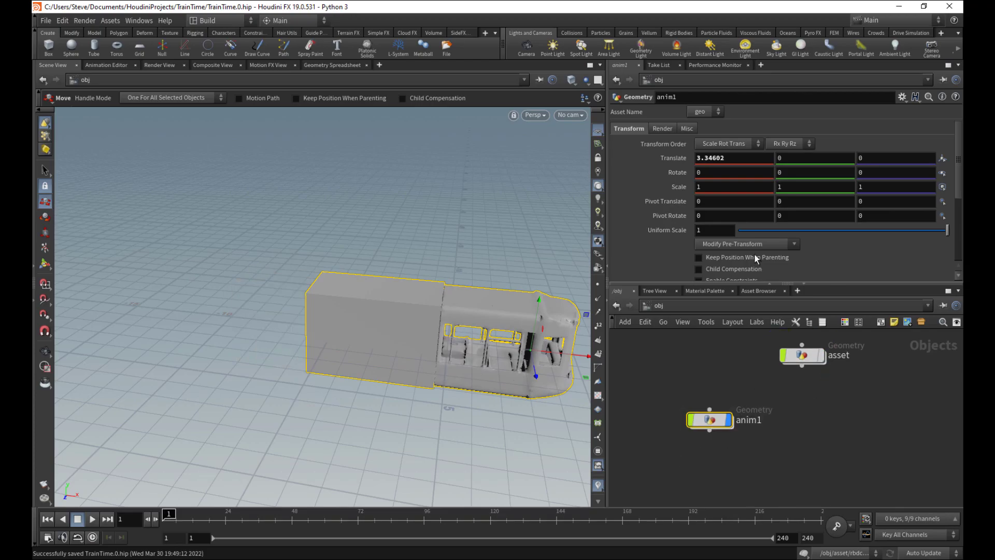
pyautogui.hotkey('ctrl', 'z')
pyautogui.moveTo(645, 158); pyautogui.dragTo(641, 161)
pyautogui.write('0')
pyautogui.press('Return')
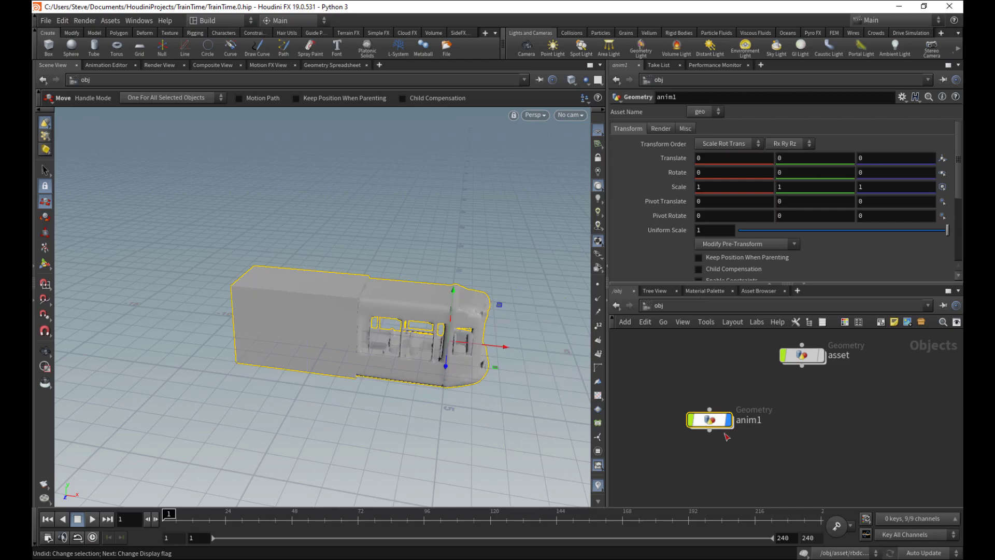
# - Duplicate the anim1 node and place the copy beside it in the network
pyautogui.hotkey('ctrl', 'c')
pyautogui.hotkey('ctrl', 'v')
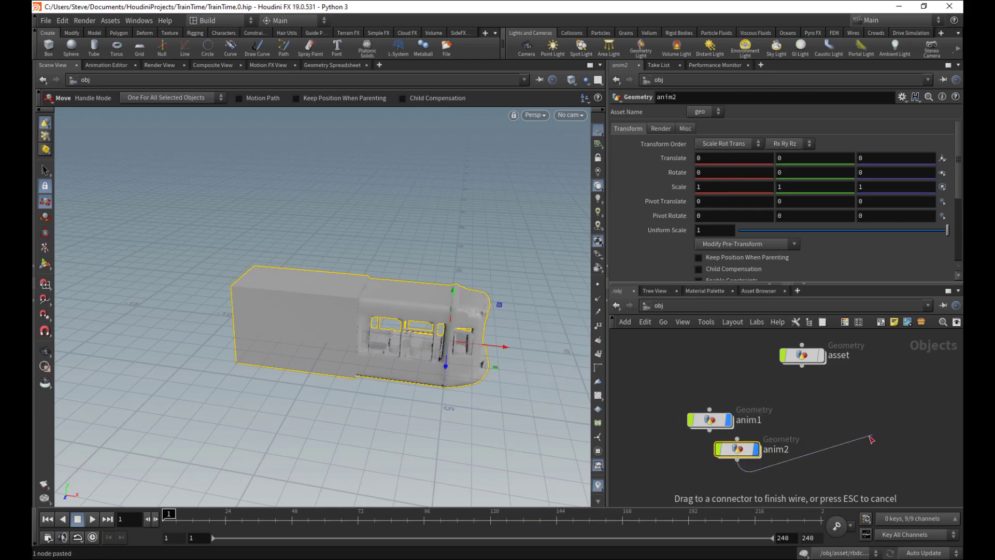
pyautogui.moveTo(754, 451); pyautogui.dragTo(884, 426)
# - Keyframe anim1's translation at frame 1 and set both timeline end frames to 48
pyautogui.click(722, 420)
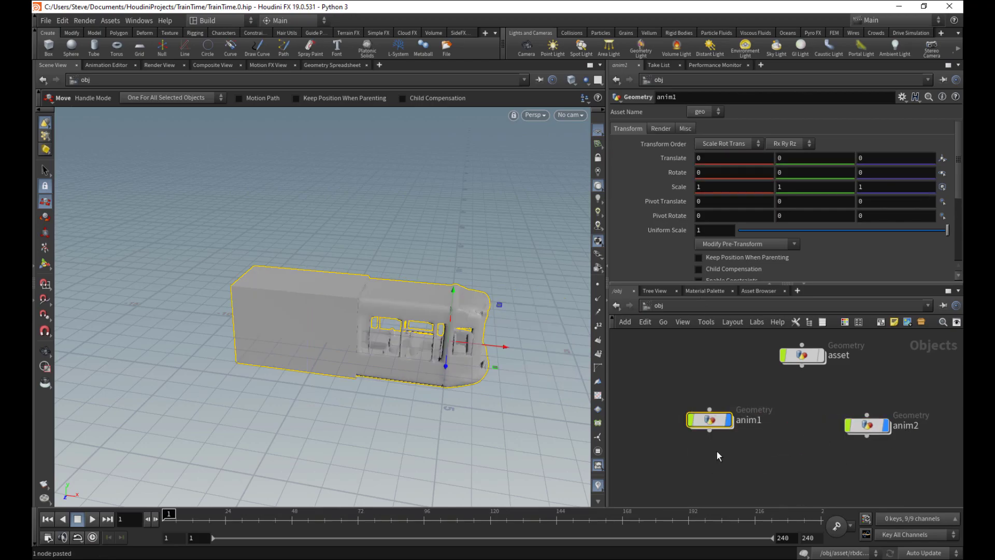
pyautogui.keyDown('alt'); pyautogui.click(679, 157); pyautogui.keyUp('alt')
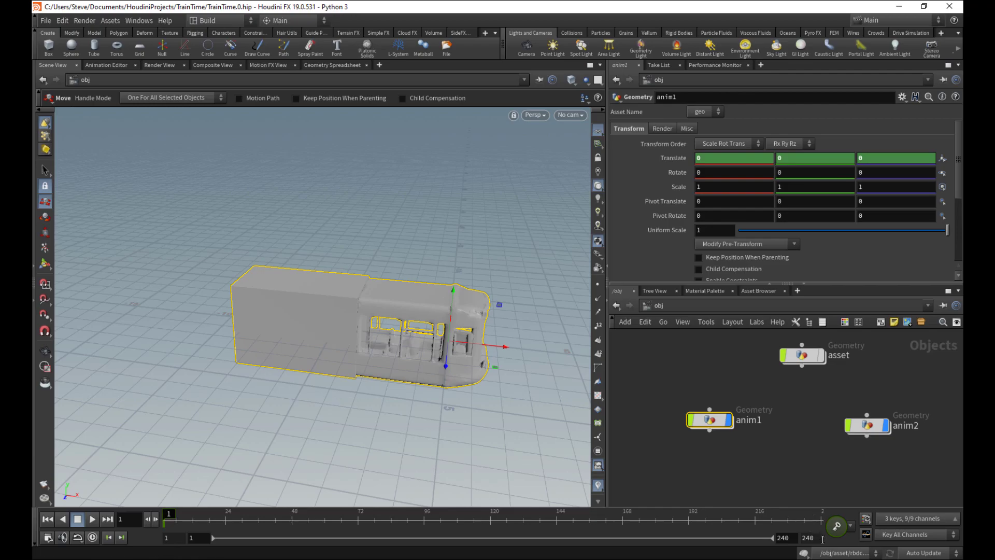
pyautogui.moveTo(771, 537); pyautogui.dragTo(739, 537)
pyautogui.write('48')
pyautogui.press('Return')
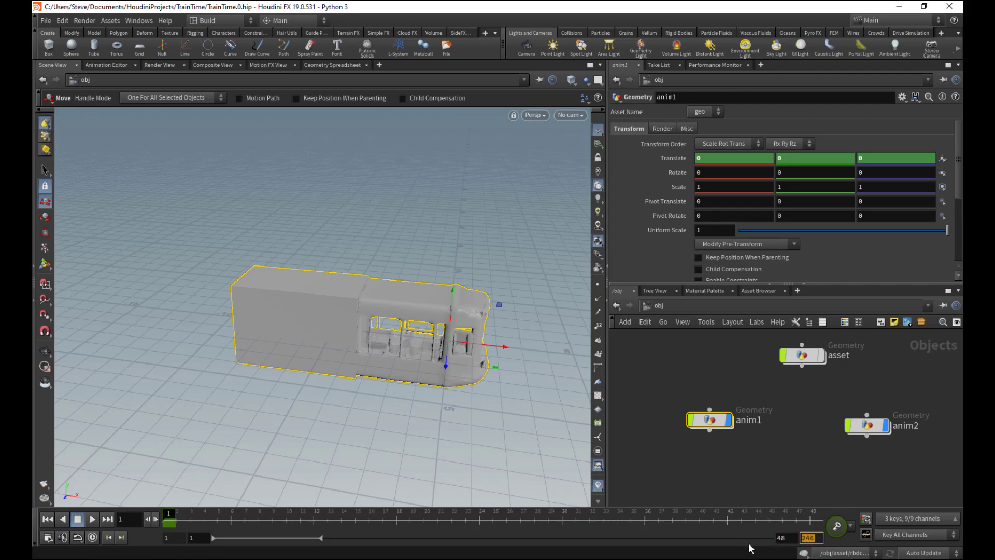
pyautogui.write('48')
pyautogui.press('Return')
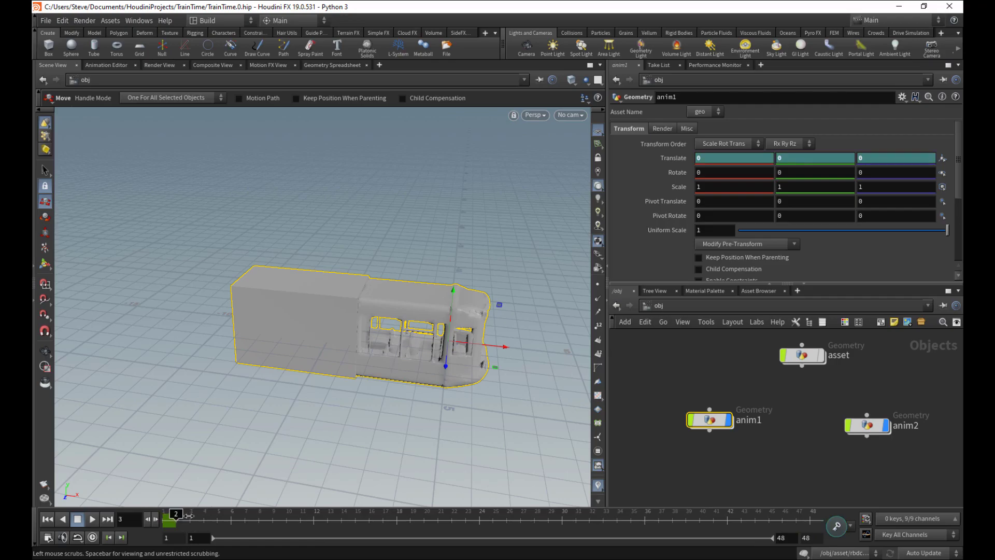
# - Keyframe anim1's unchanged translation of 0, 0, 0 at frame 48
pyautogui.click(169, 515)
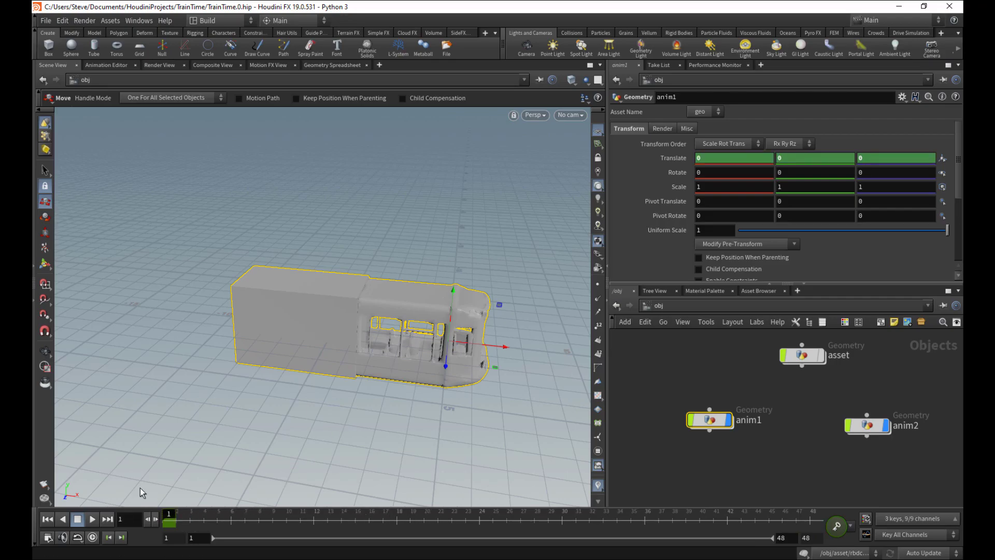
pyautogui.moveTo(314, 518); pyautogui.dragTo(810, 517)
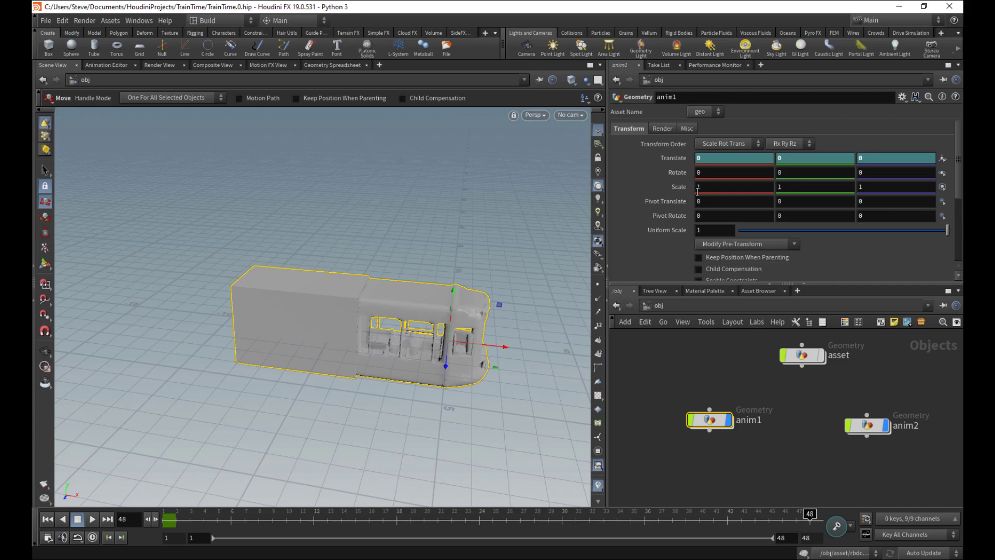
pyautogui.keyDown('alt'); pyautogui.click(670, 156); pyautogui.keyUp('alt')
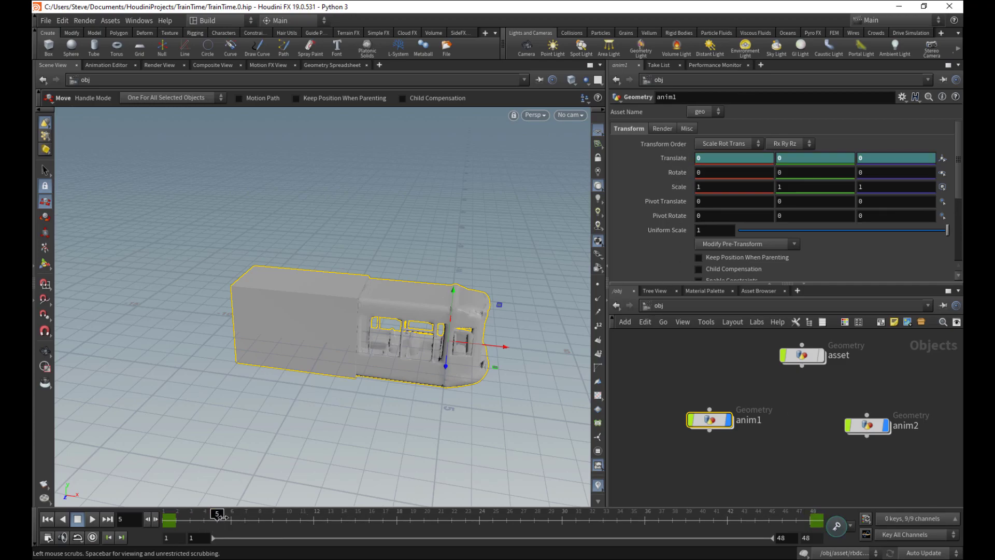
# - Move anim1 forward at frame 12 and keyframe its translation there with an X value of 1.5
pyautogui.moveTo(222, 517); pyautogui.dragTo(314, 516)
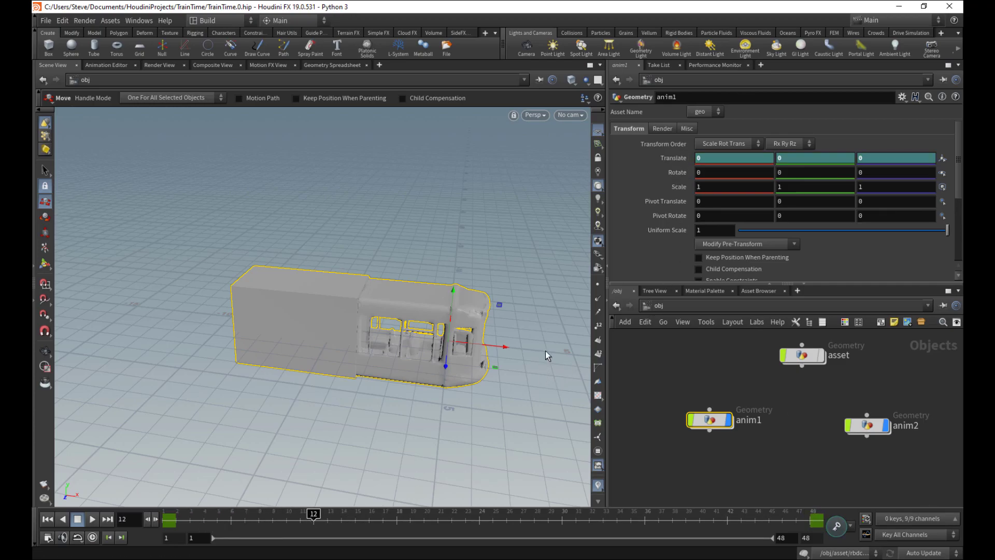
pyautogui.moveTo(545, 351); pyautogui.dragTo(468, 346)
pyautogui.hotkey('ctrl', 'z')
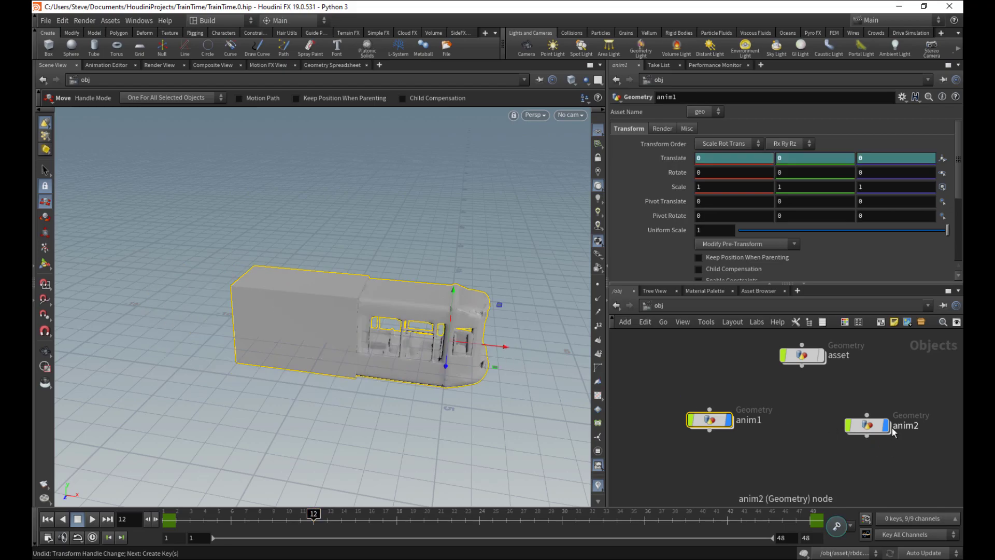
pyautogui.moveTo(509, 347); pyautogui.dragTo(542, 349)
pyautogui.keyDown('alt'); pyautogui.moveTo(515, 388); pyautogui.dragTo(421, 362, button='middle'); pyautogui.keyUp('alt')
pyautogui.keyDown('alt'); pyautogui.moveTo(421, 363); pyautogui.dragTo(471, 367, button='right'); pyautogui.keyUp('alt')
pyautogui.keyDown('alt'); pyautogui.moveTo(470, 367); pyautogui.dragTo(511, 369); pyautogui.keyUp('alt')
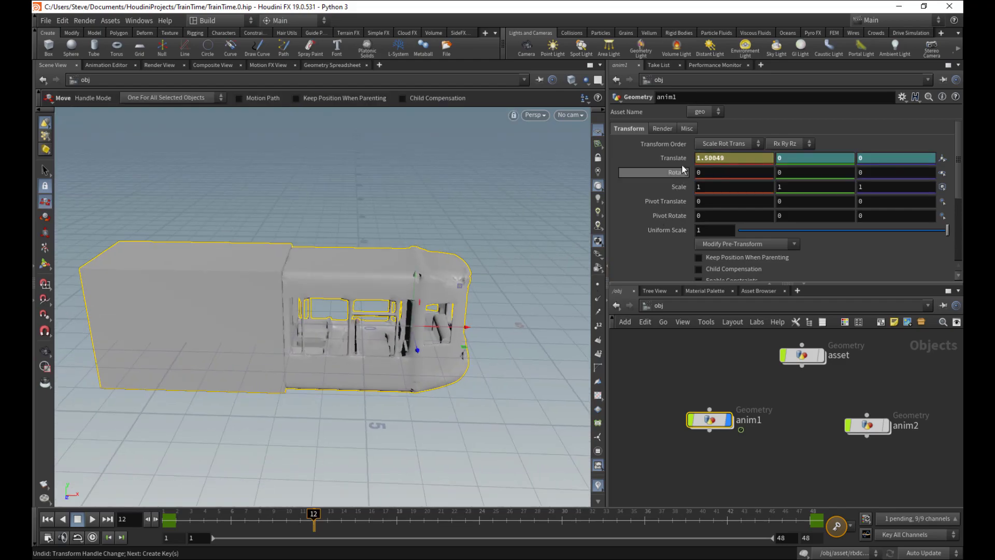
pyautogui.keyDown('alt'); pyautogui.click(676, 162); pyautogui.keyUp('alt')
pyautogui.moveTo(728, 158); pyautogui.dragTo(650, 162)
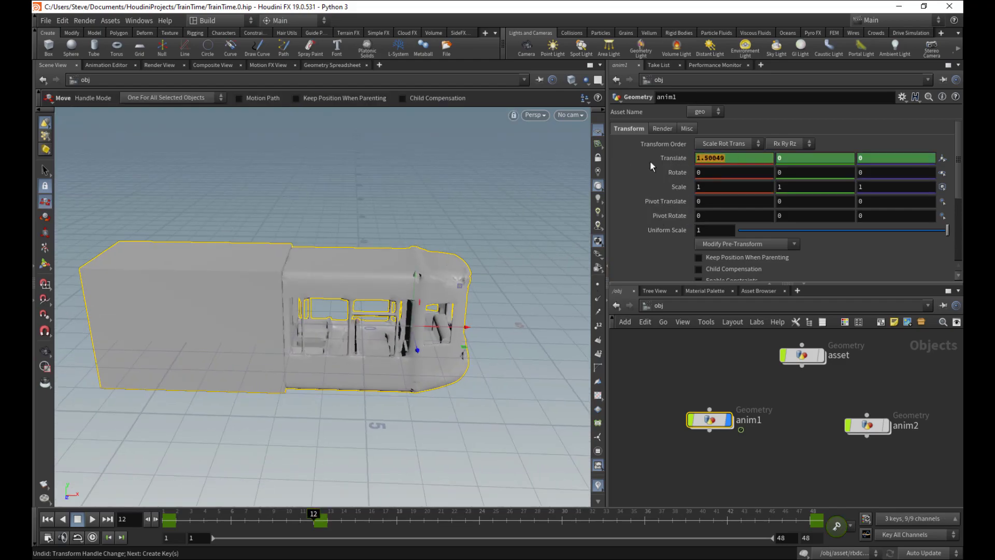
pyautogui.write('1.5')
pyautogui.press('Return')
# - Turn on real-time playback, preview anim1's back-and-forth motion and stop at frame 1
pyautogui.click(92, 519)
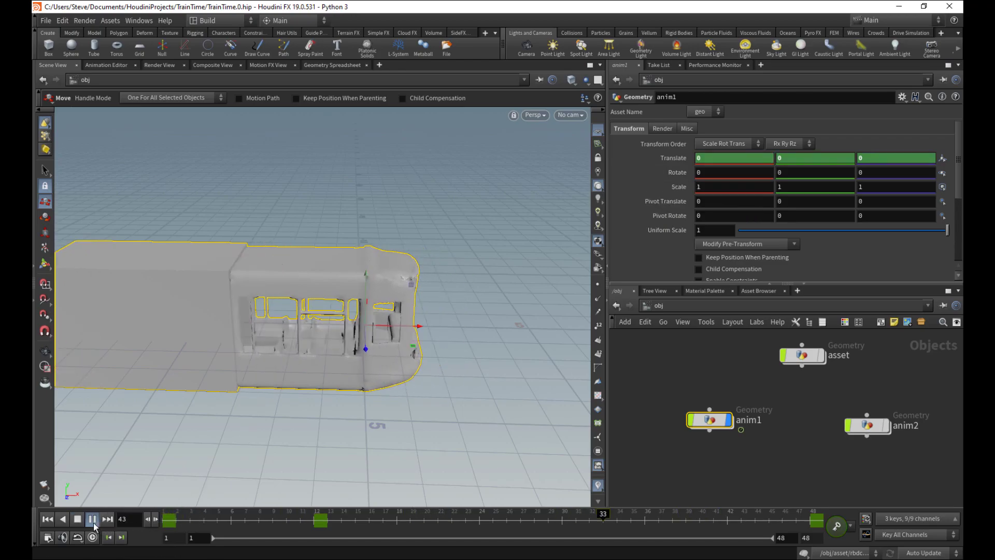
pyautogui.click(93, 522)
pyautogui.click(93, 518)
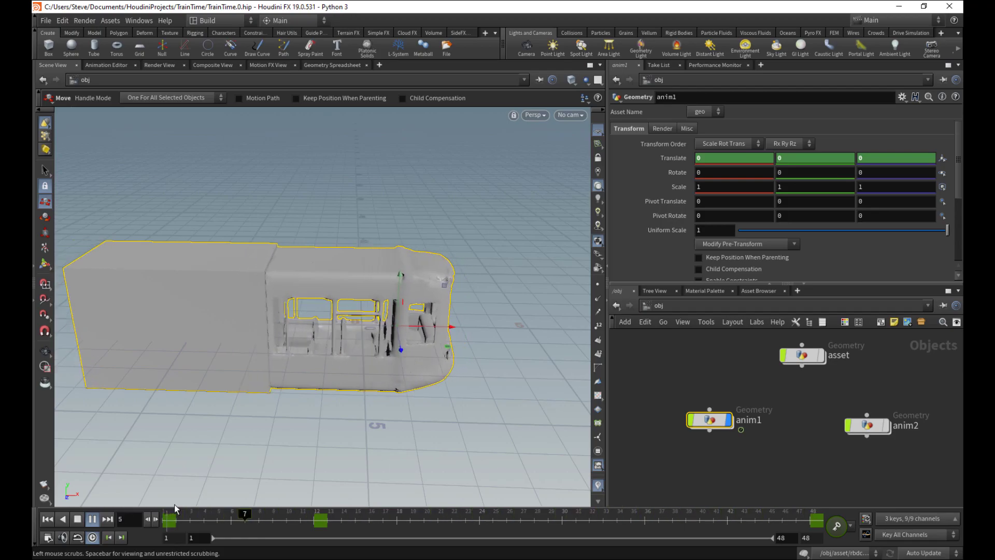
pyautogui.click(79, 519)
# - Line up the anim2 node with anim1 in the network, set anim2's Y rotation to 180 and display it
pyautogui.moveTo(831, 444); pyautogui.dragTo(792, 459, button='middle')
pyautogui.moveTo(829, 440); pyautogui.dragTo(834, 435)
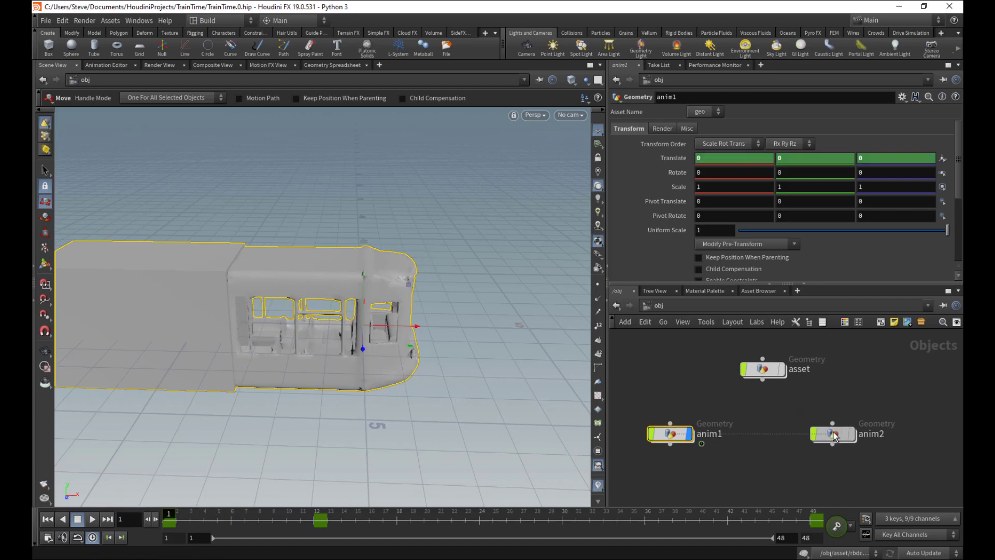
pyautogui.moveTo(840, 469); pyautogui.dragTo(789, 462, button='middle')
pyautogui.click(782, 427)
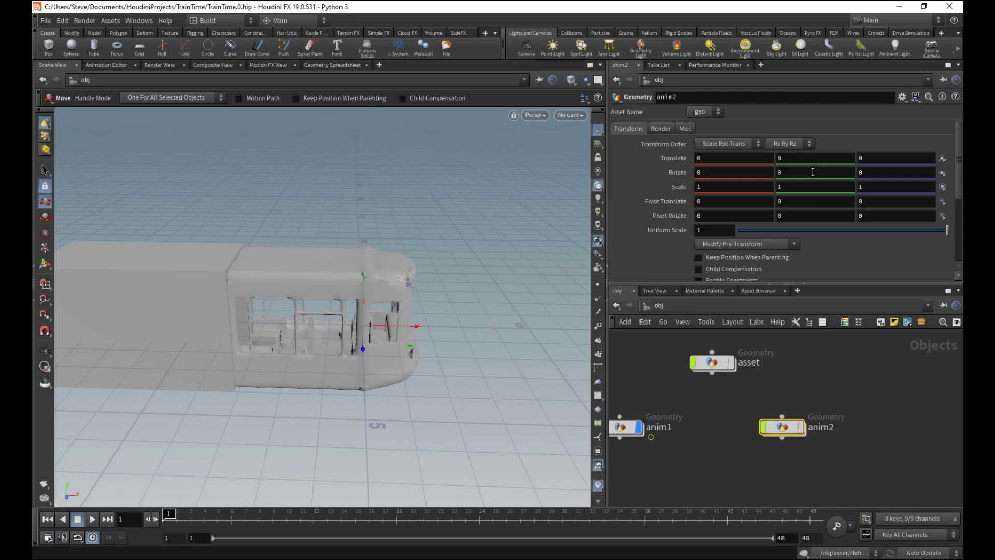
pyautogui.write('180')
pyautogui.press('Return')
pyautogui.click(802, 426)
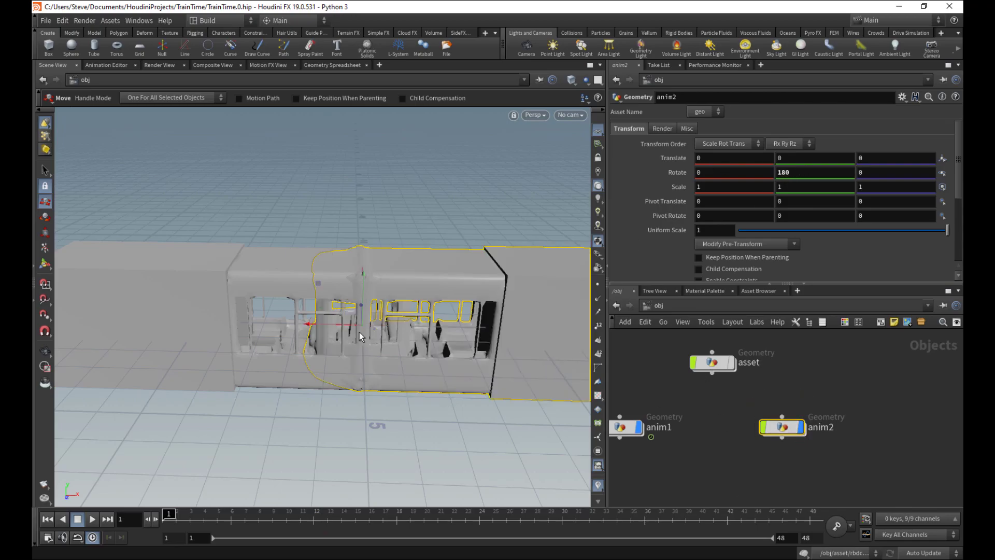
# - Move anim2 away from anim1 with an X translation of 5 and keyframe its translation at frames 1 and 48
pyautogui.moveTo(308, 325); pyautogui.dragTo(482, 348)
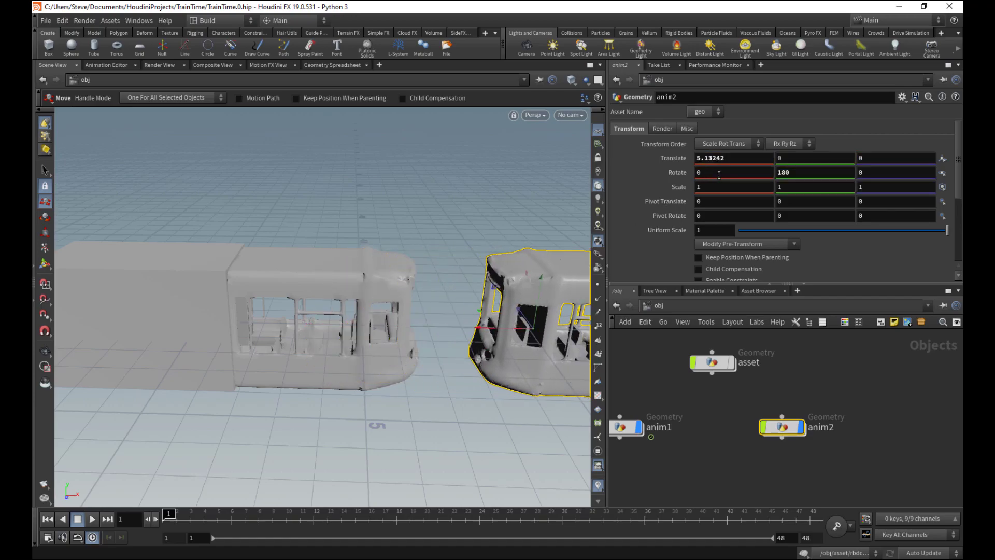
pyautogui.moveTo(728, 159); pyautogui.dragTo(599, 151)
pyautogui.write('5')
pyautogui.press('Return')
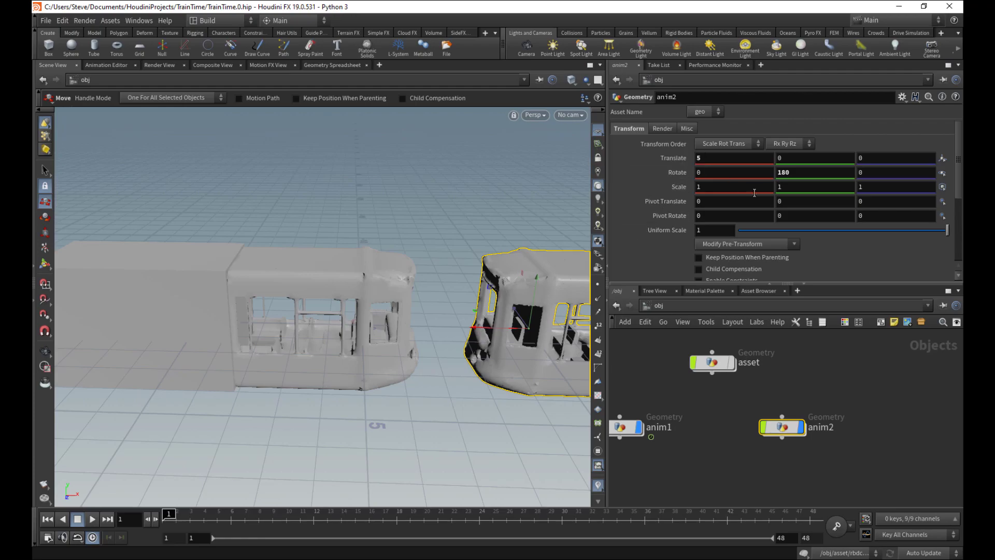
pyautogui.keyDown('alt'); pyautogui.click(674, 158); pyautogui.keyUp('alt')
pyautogui.click(812, 515)
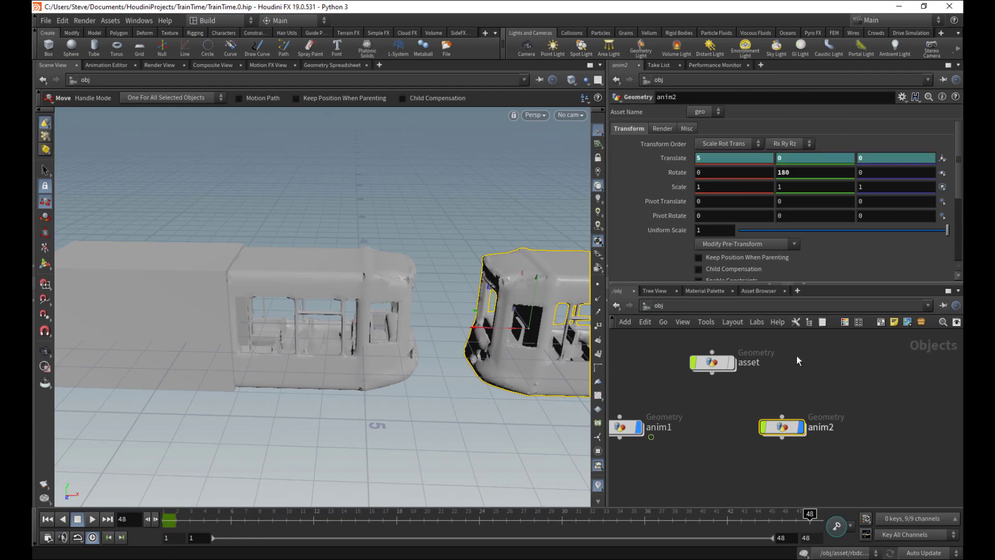
# - Move anim2 toward anim1 at frame 12, set its X translation to 3.4 and keyframe the translation
pyautogui.click(314, 515)
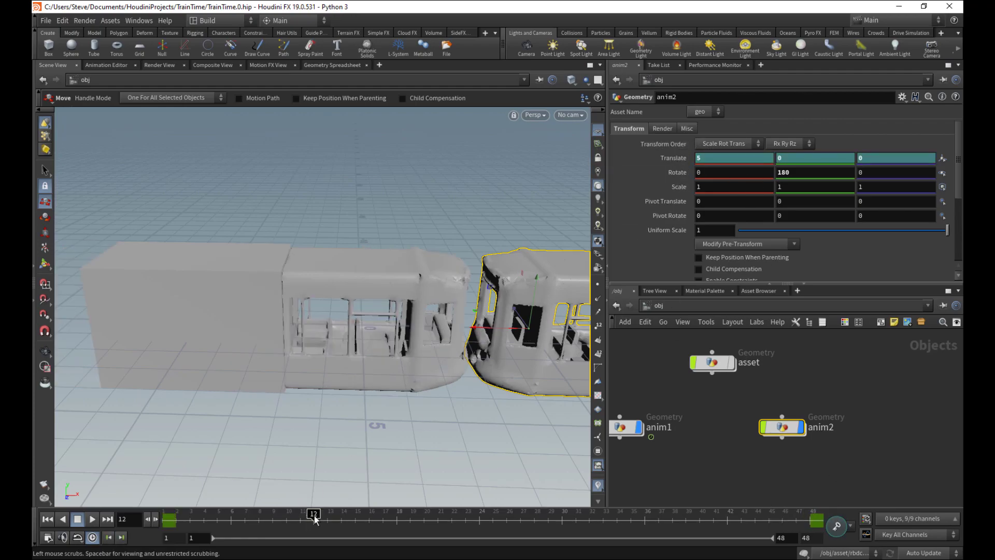
pyautogui.moveTo(476, 331); pyautogui.dragTo(425, 332)
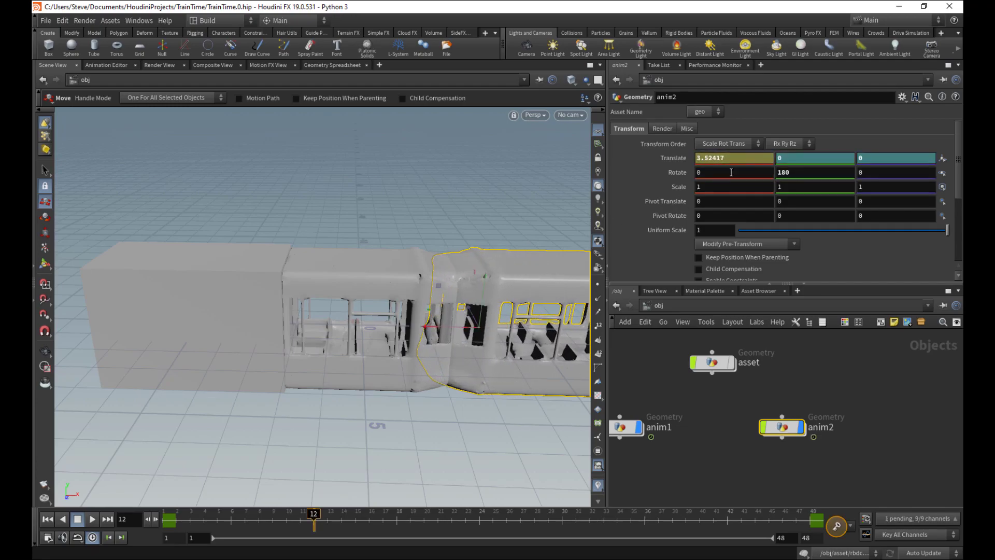
pyautogui.moveTo(678, 150); pyautogui.dragTo(598, 144)
pyautogui.write('3.4')
pyautogui.press('Return')
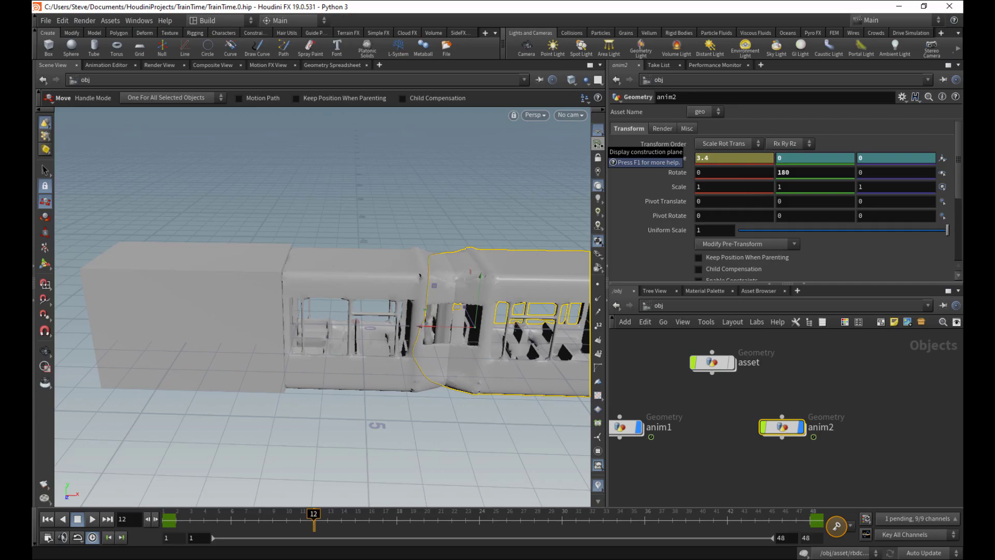
pyautogui.keyDown('alt'); pyautogui.click(673, 158); pyautogui.keyUp('alt')
# - Select anim1 together with anim2 and examine how the two trains overlap at frame 12
pyautogui.keyDown('alt'); pyautogui.moveTo(478, 309); pyautogui.dragTo(359, 289, button='middle'); pyautogui.keyUp('alt')
pyautogui.keyDown('alt'); pyautogui.moveTo(359, 288); pyautogui.dragTo(367, 342); pyautogui.keyUp('alt')
pyautogui.keyDown('shift'); pyautogui.click(654, 433); pyautogui.keyUp('shift')
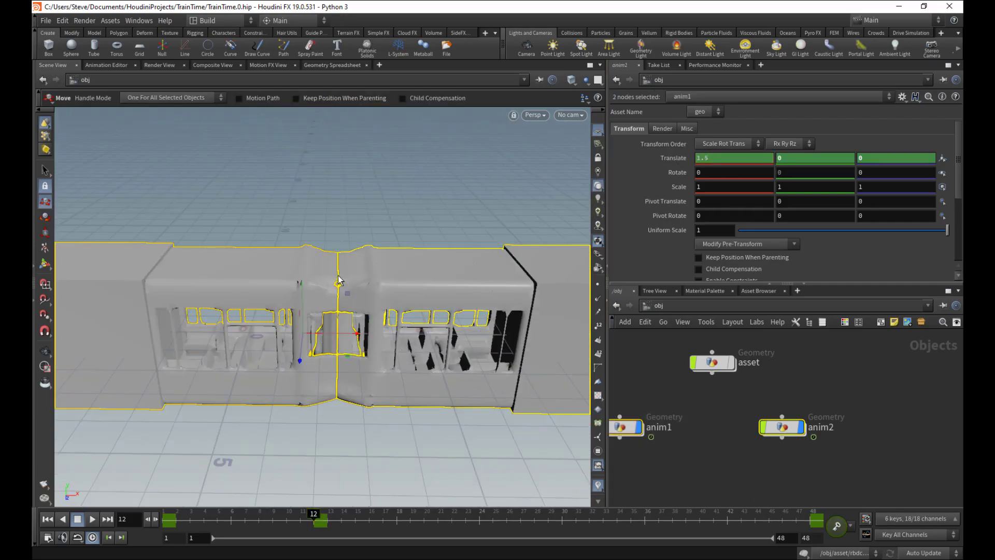
pyautogui.keyDown('alt'); pyautogui.moveTo(416, 297); pyautogui.dragTo(342, 307); pyautogui.keyUp('alt')
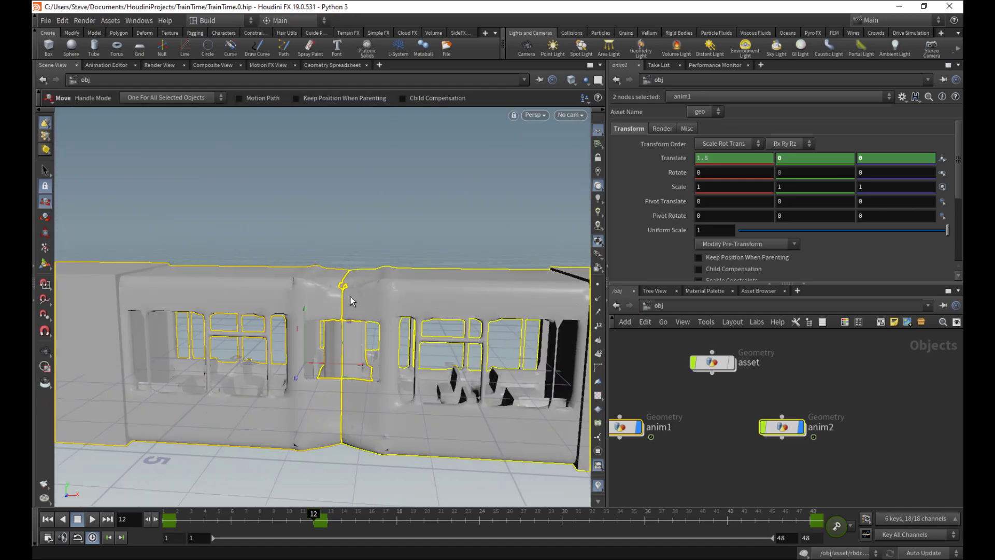
pyautogui.keyDown('alt'); pyautogui.moveTo(339, 325); pyautogui.dragTo(375, 337, button='right'); pyautogui.keyUp('alt')
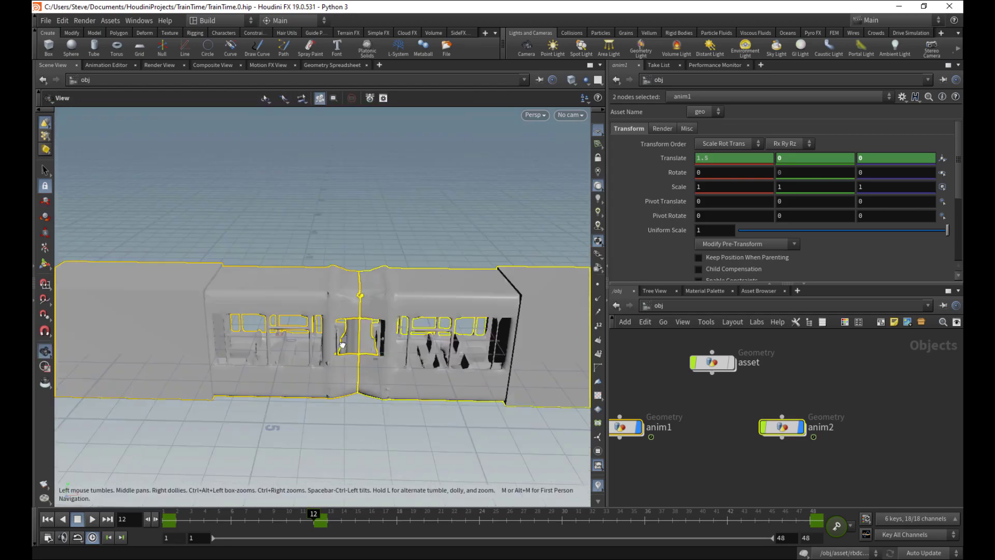
pyautogui.keyDown('alt'); pyautogui.moveTo(375, 336); pyautogui.dragTo(389, 318); pyautogui.keyUp('alt')
pyautogui.keyDown('alt'); pyautogui.moveTo(389, 318); pyautogui.dragTo(395, 332, button='right'); pyautogui.keyUp('alt')
pyautogui.keyDown('alt'); pyautogui.moveTo(395, 332); pyautogui.dragTo(392, 324); pyautogui.keyUp('alt')
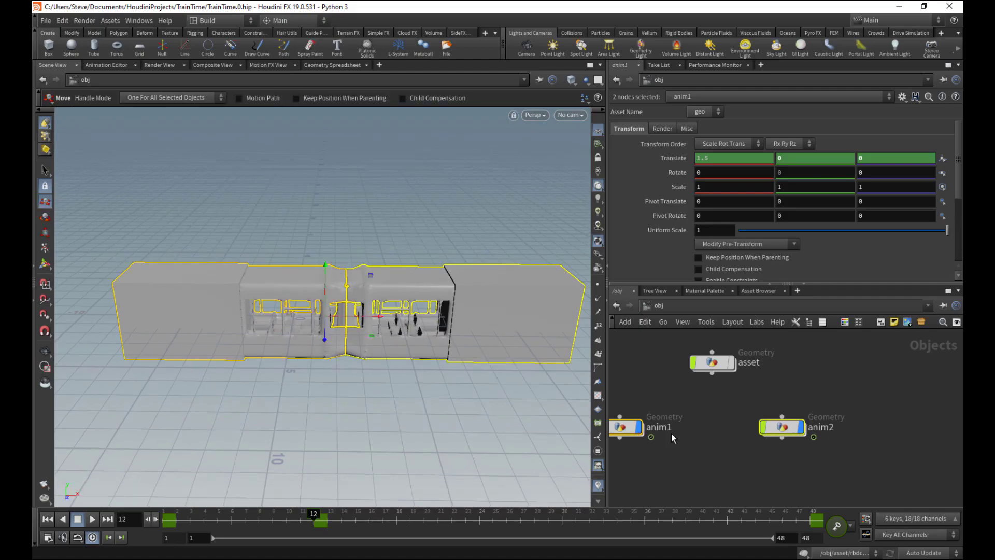
# - Deselect the trains, scrub and play back their collision animation, and stop playback
pyautogui.click(691, 446)
pyautogui.moveTo(196, 519); pyautogui.dragTo(320, 509)
pyautogui.click(92, 519)
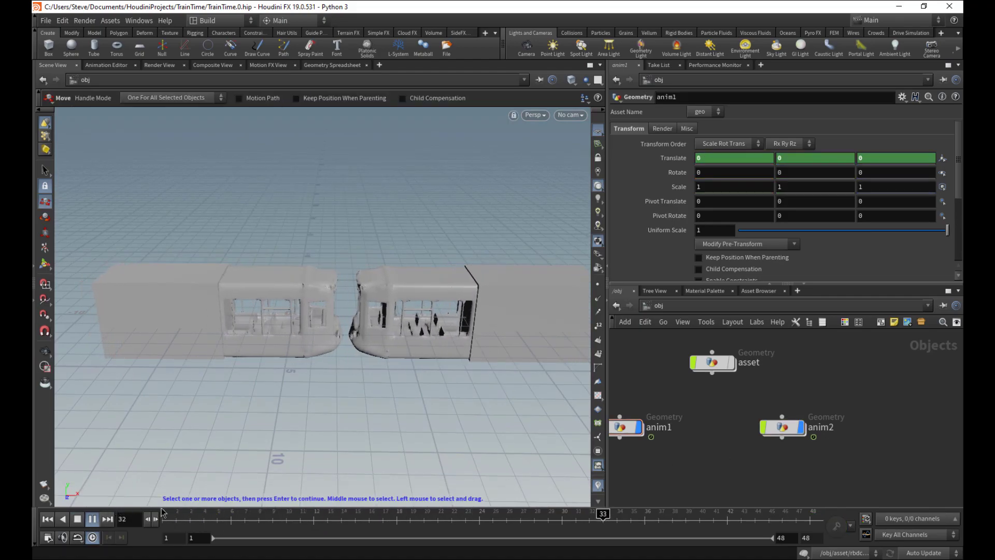
pyautogui.click(78, 519)
# - Hide both the anim1 and anim2 objects in the viewport and save the scene
pyautogui.moveTo(780, 431); pyautogui.dragTo(810, 422, button='middle')
pyautogui.moveTo(628, 389); pyautogui.dragTo(829, 414)
pyautogui.click(838, 416)
pyautogui.click(780, 447)
pyautogui.hotkey('ctrl', 's')
# - Add a geometry node below anim1 and anim2, rename it sim and go inside it
pyautogui.moveTo(765, 446); pyautogui.dragTo(764, 416, button='middle')
pyautogui.press('Tab')
pyautogui.write('geo')
pyautogui.press('Return')
pyautogui.click(752, 439)
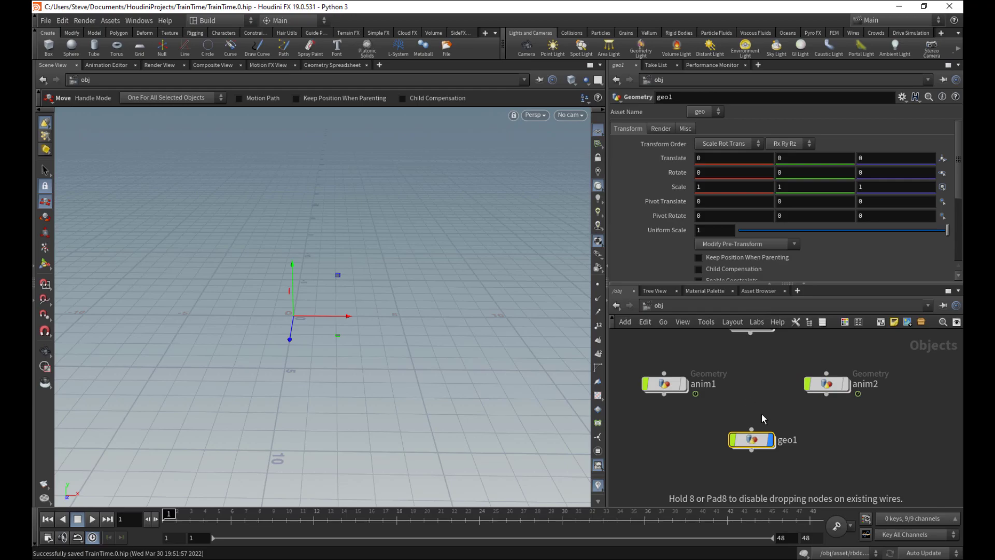
pyautogui.doubleClick(788, 440)
pyautogui.write('sim')
pyautogui.press('Return')
pyautogui.press('Return')
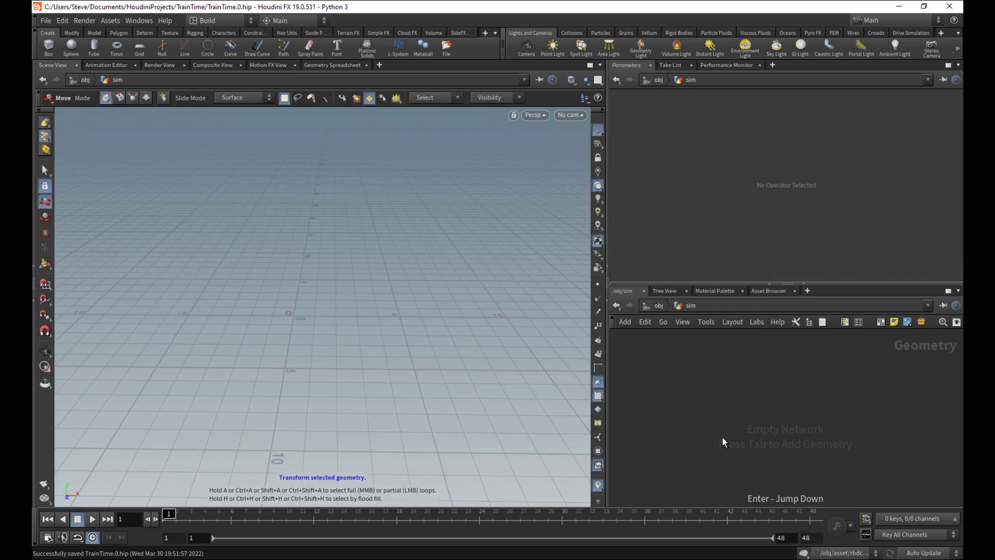
# - Add an Object Merge node in the sim network and reference /obj/anim1/ASSET as its object
pyautogui.press('Tab')
pyautogui.write('object merge')
pyautogui.press('Return')
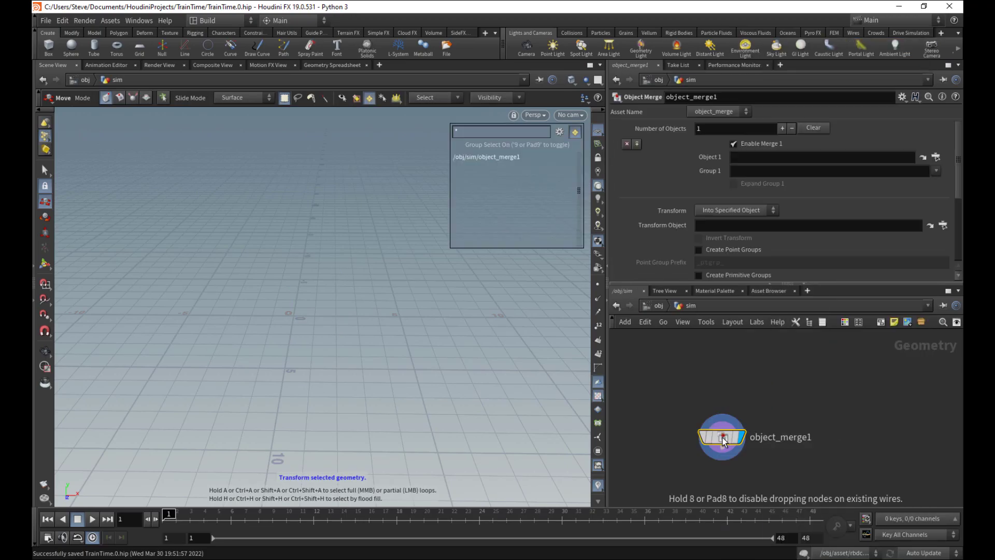
pyautogui.moveTo(720, 442); pyautogui.dragTo(680, 374)
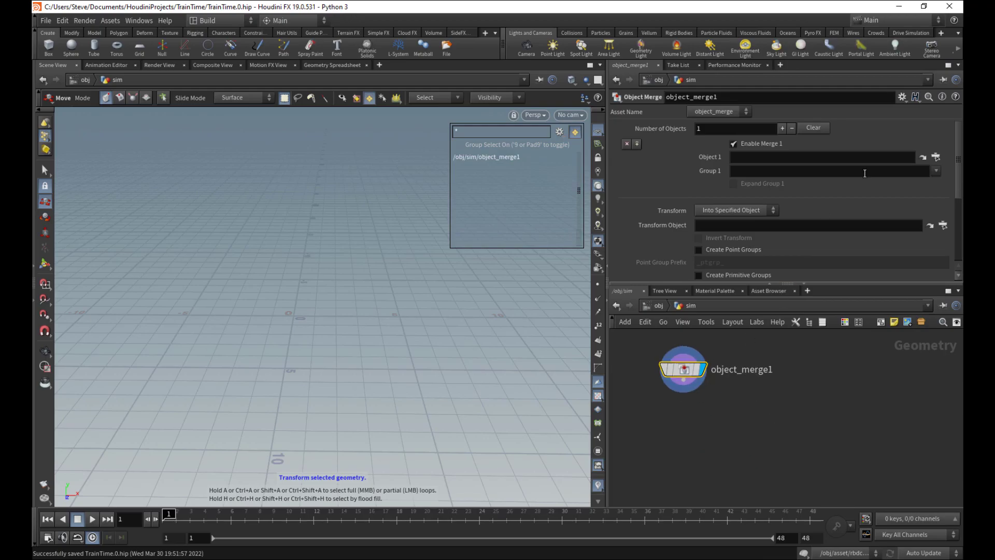
pyautogui.click(936, 157)
pyautogui.moveTo(956, 150); pyautogui.dragTo(932, 79)
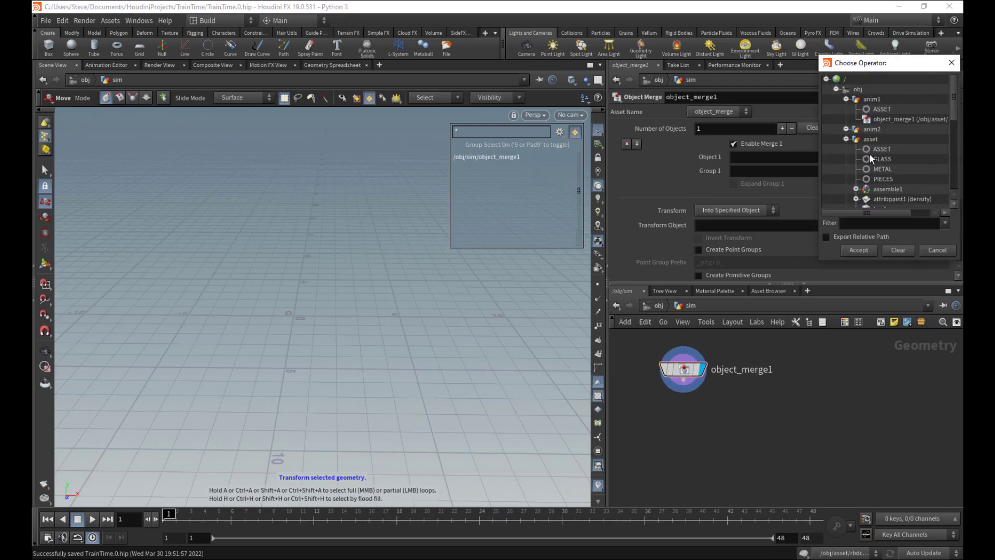
pyautogui.click(859, 250)
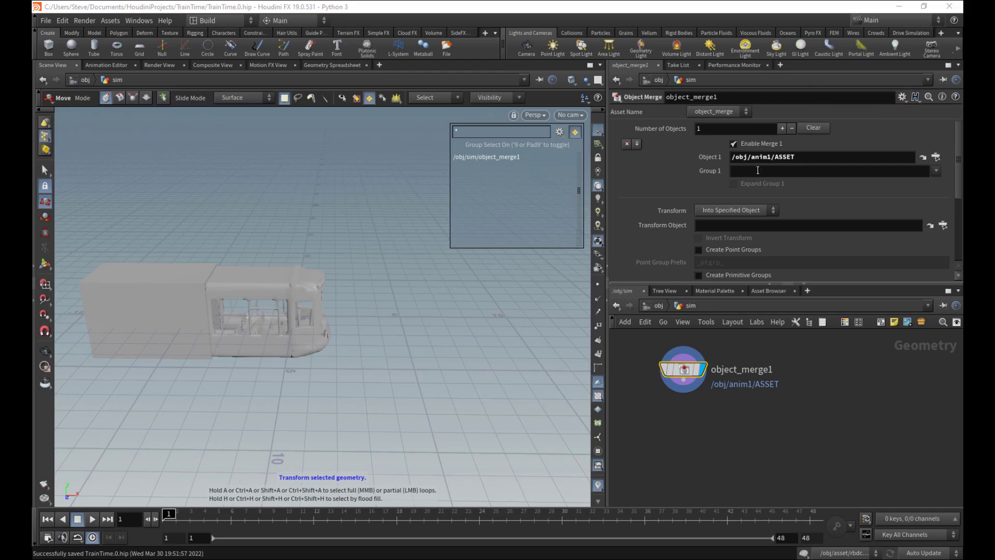
# - Add a second entry to object_merge1 referencing /obj/anim2/ASSET and set its Transform to Into This Object
pyautogui.click(637, 143)
pyautogui.click(761, 208)
pyautogui.hotkey('ctrl', 'c')
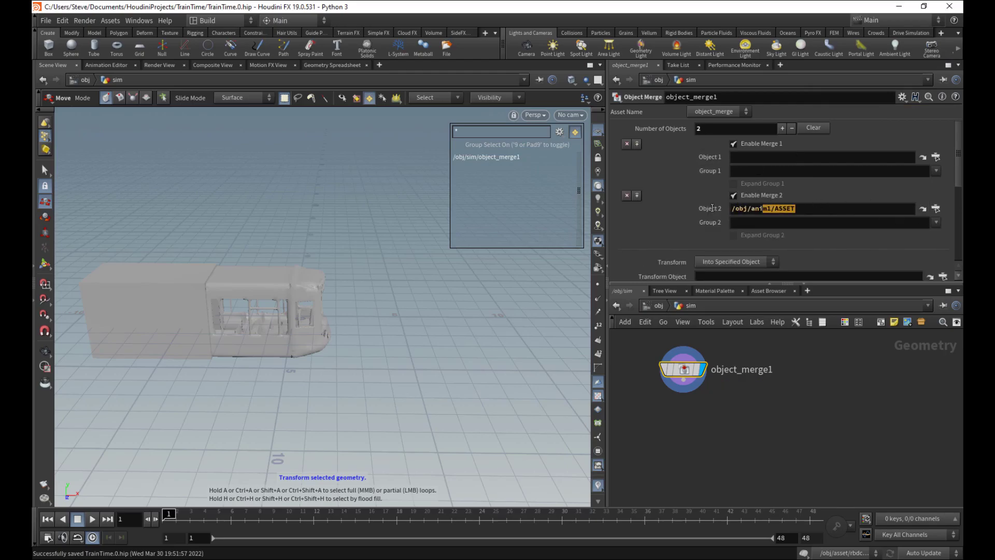
pyautogui.click(764, 157)
pyautogui.hotkey('ctrl', 'v')
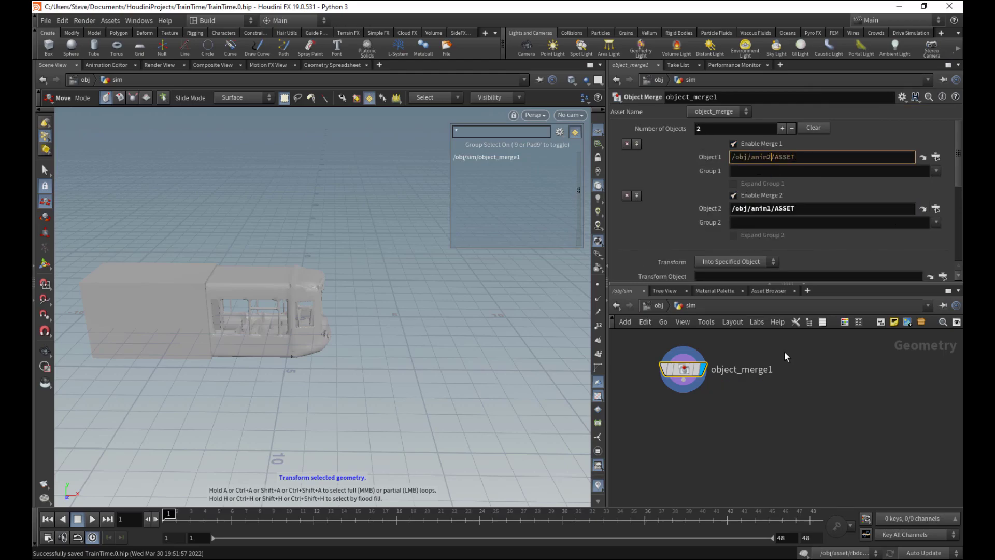
pyautogui.click(791, 411)
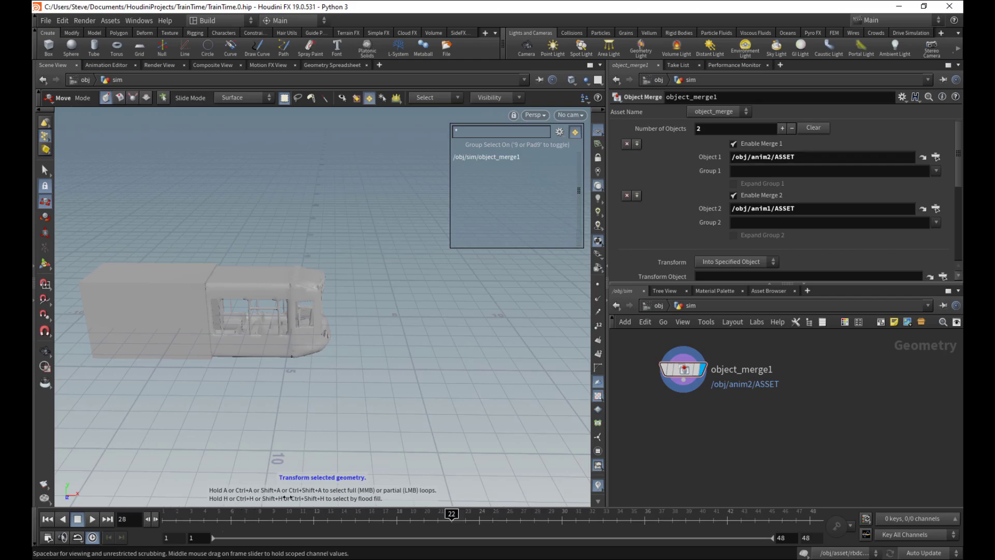
pyautogui.click(725, 263)
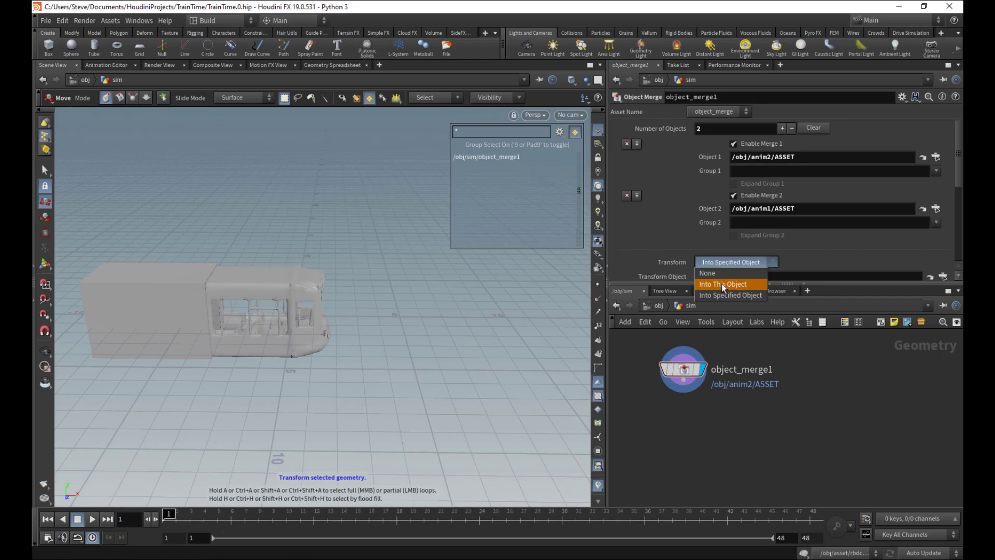
pyautogui.click(724, 285)
# - Examine the contents of anim1 and its animated translation at object level
pyautogui.press('u')
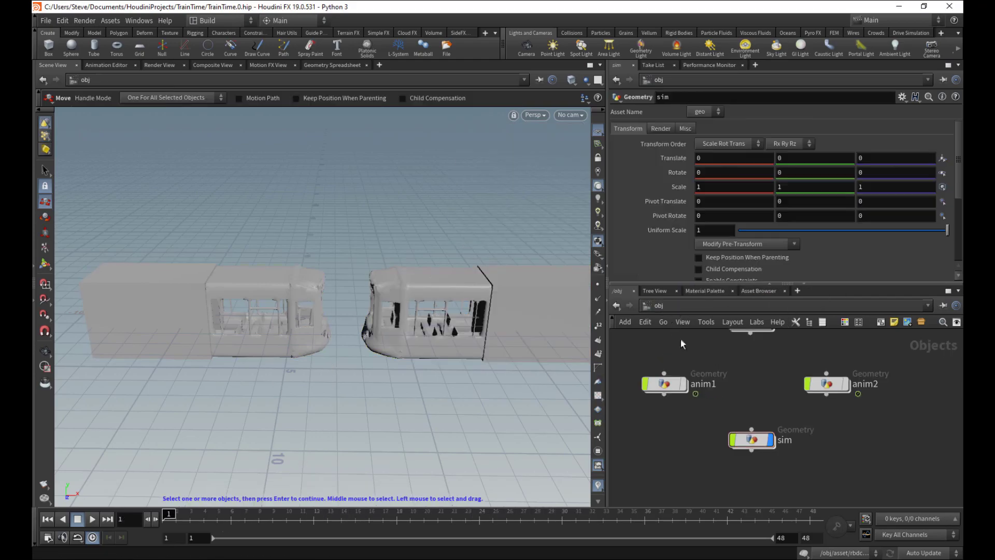
pyautogui.click(658, 384)
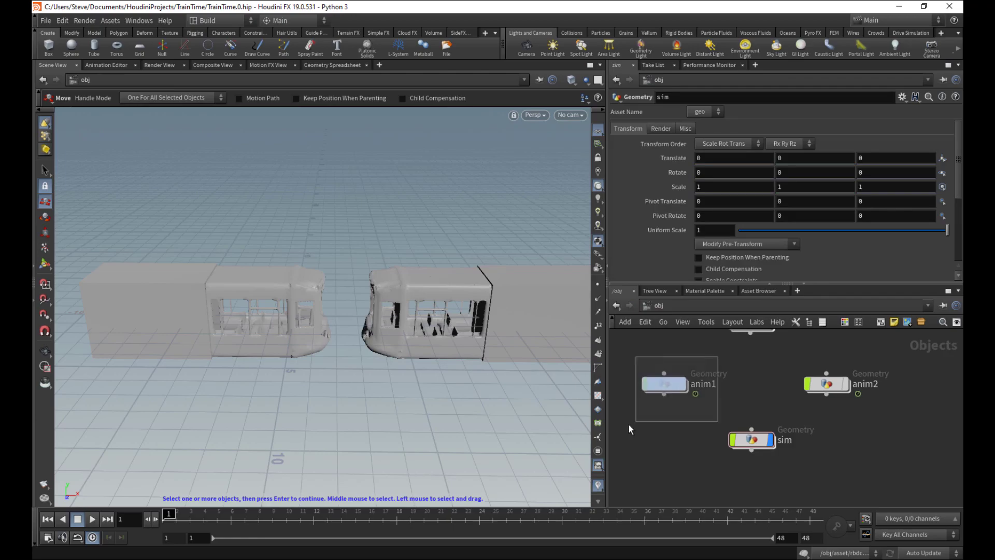
pyautogui.doubleClick(665, 384)
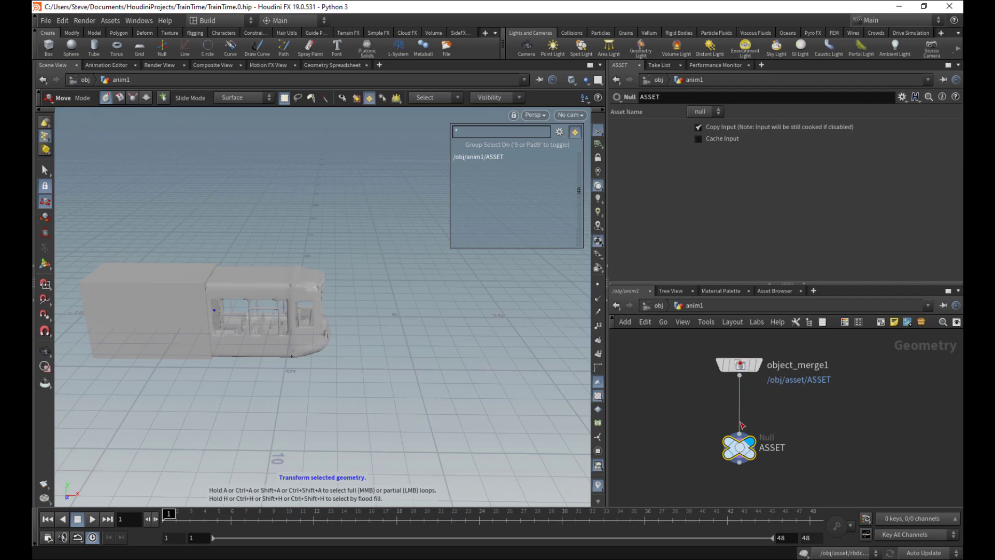
pyautogui.press('u')
pyautogui.click(703, 386)
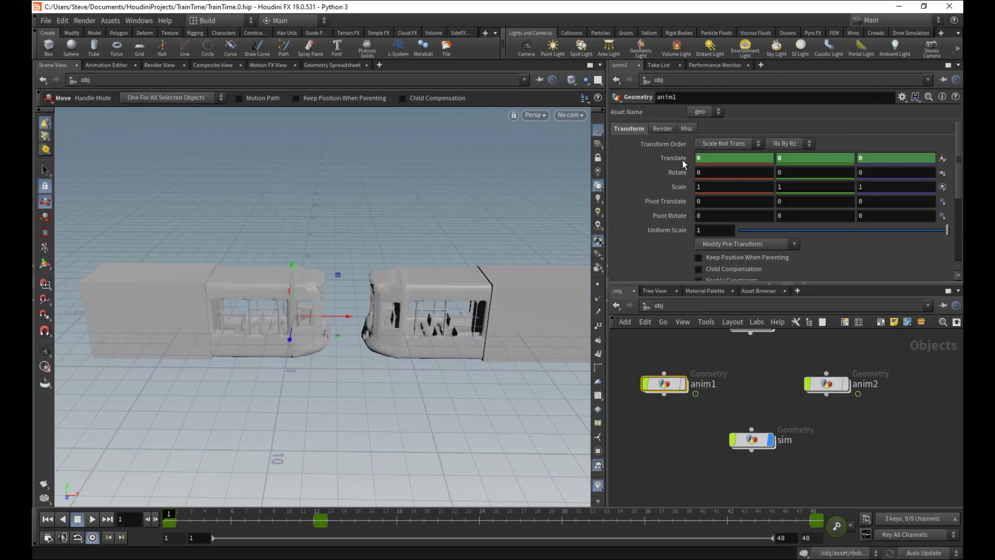
# - Return inside the sim node, scrub the merged trains' animation back to frame 1 and save the scene
pyautogui.doubleClick(757, 447)
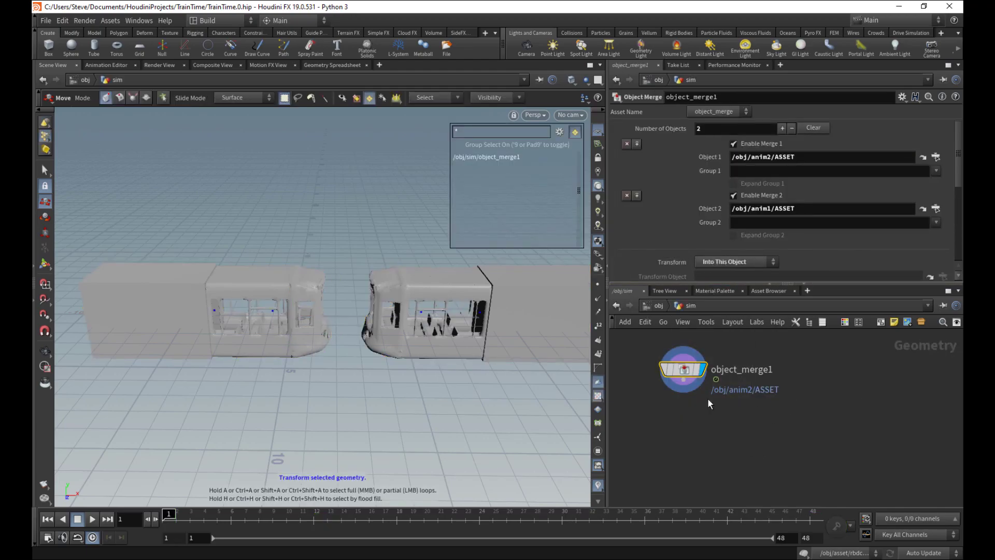
pyautogui.moveTo(171, 519)
pyautogui.mouseDown()
pyautogui.moveTo(382, 518)
pyautogui.moveTo(164, 520)
pyautogui.mouseUp()
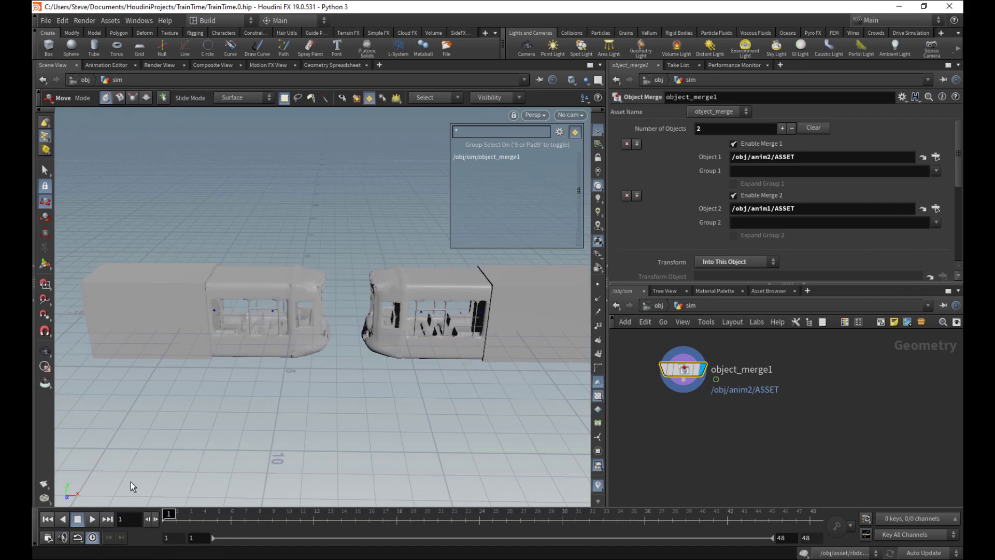
pyautogui.hotkey('ctrl', 's')
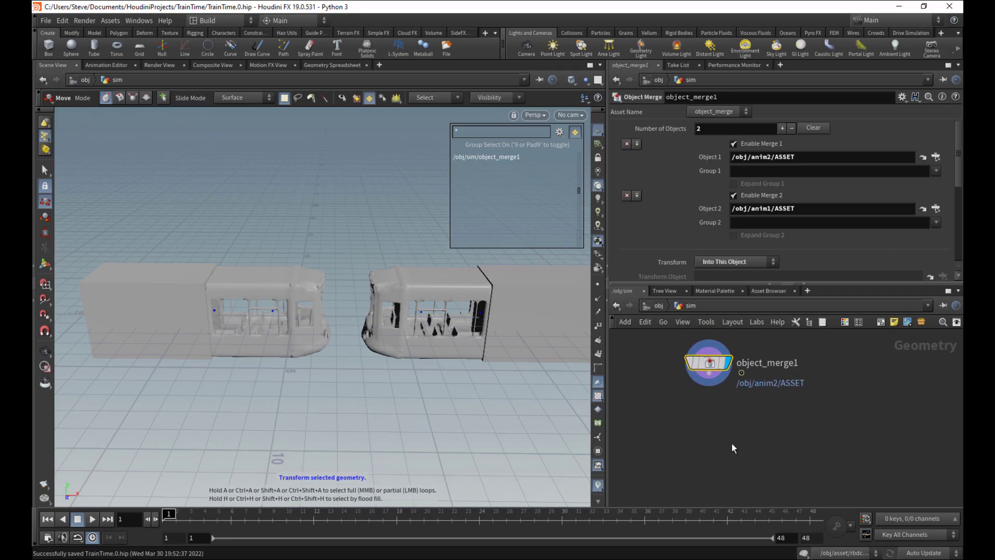
# - Add an RBD Unpack node, connect object_merge1 to its input and display it
pyautogui.press('Tab')
pyautogui.write('rbd')
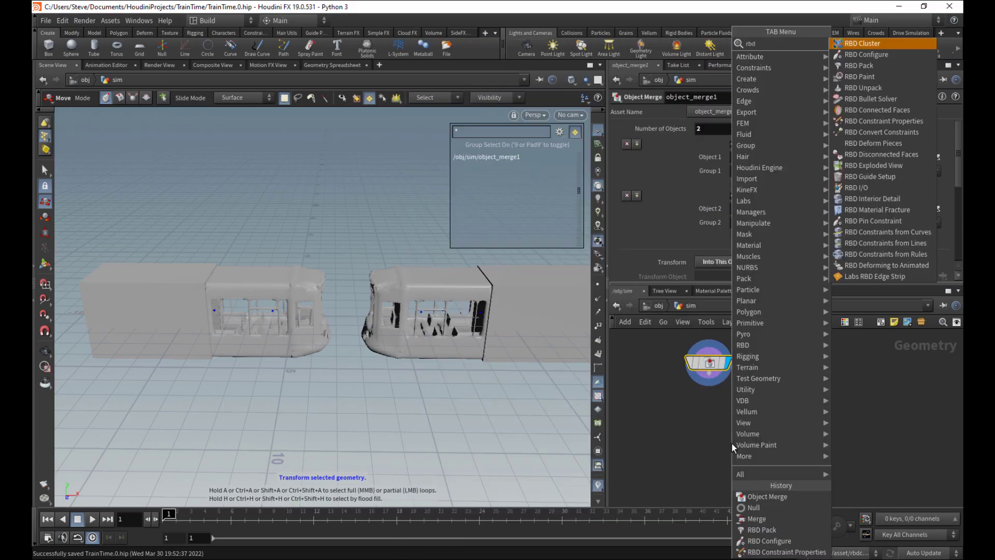
pyautogui.click(875, 87)
pyautogui.click(710, 386)
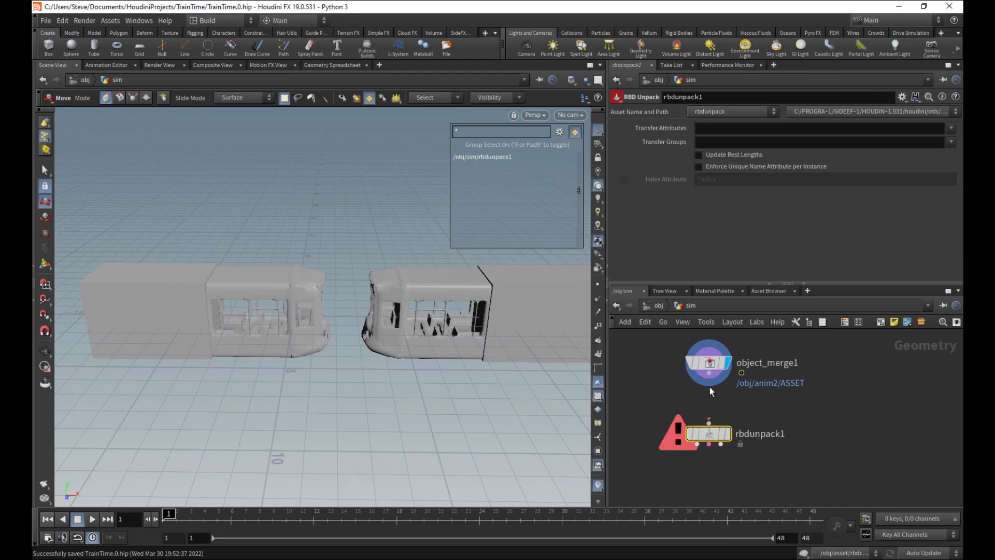
pyautogui.moveTo(709, 373); pyautogui.dragTo(709, 423)
pyautogui.click(726, 433)
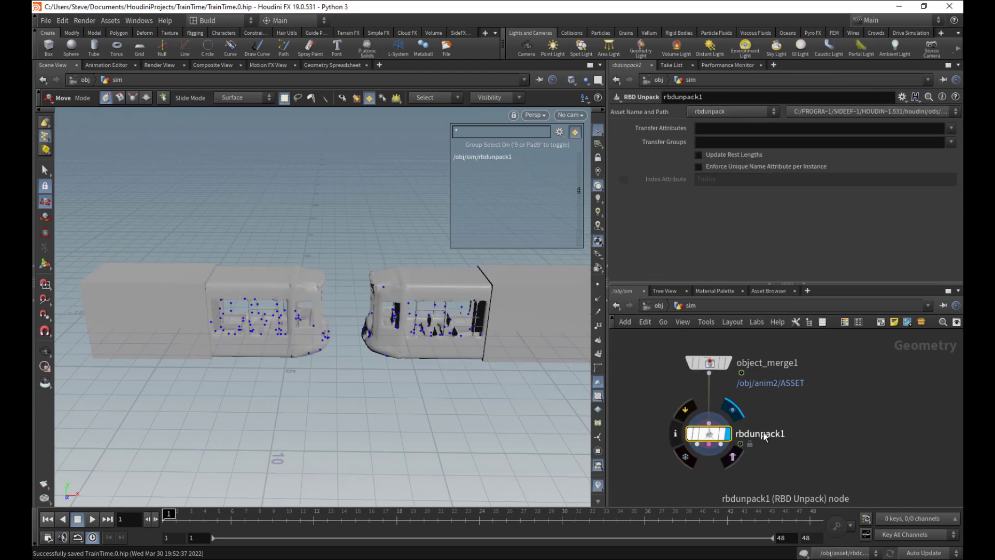
pyautogui.moveTo(789, 408); pyautogui.dragTo(785, 399, button='middle')
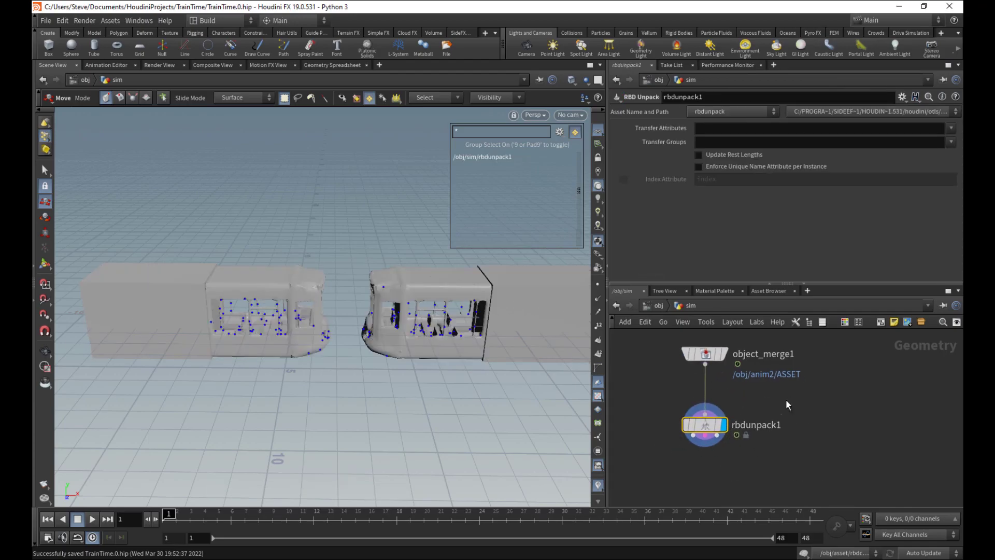
# - Enable Enforce Unique Name Attribute per Instance on the RBD Unpack node and save the scene
pyautogui.click(735, 167)
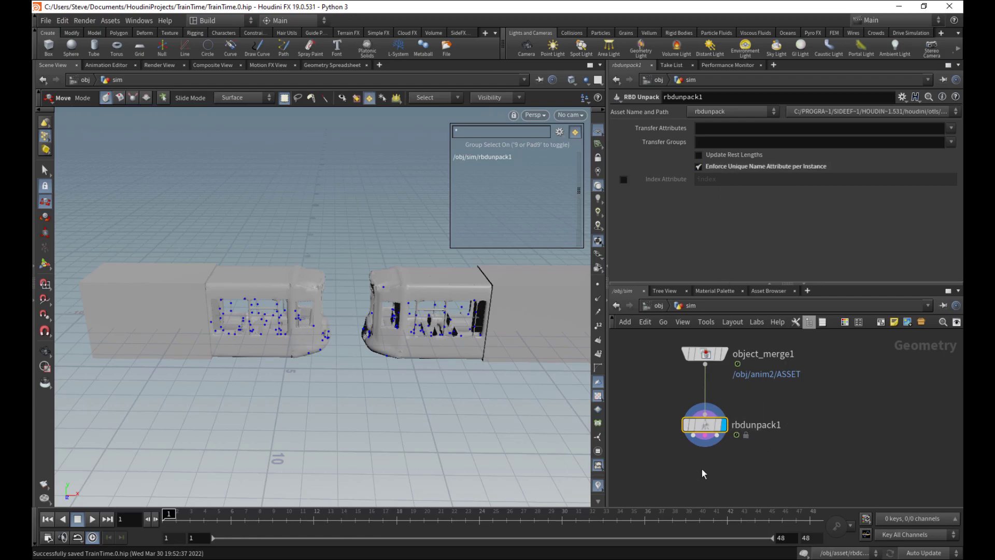
pyautogui.hotkey('ctrl', 's')
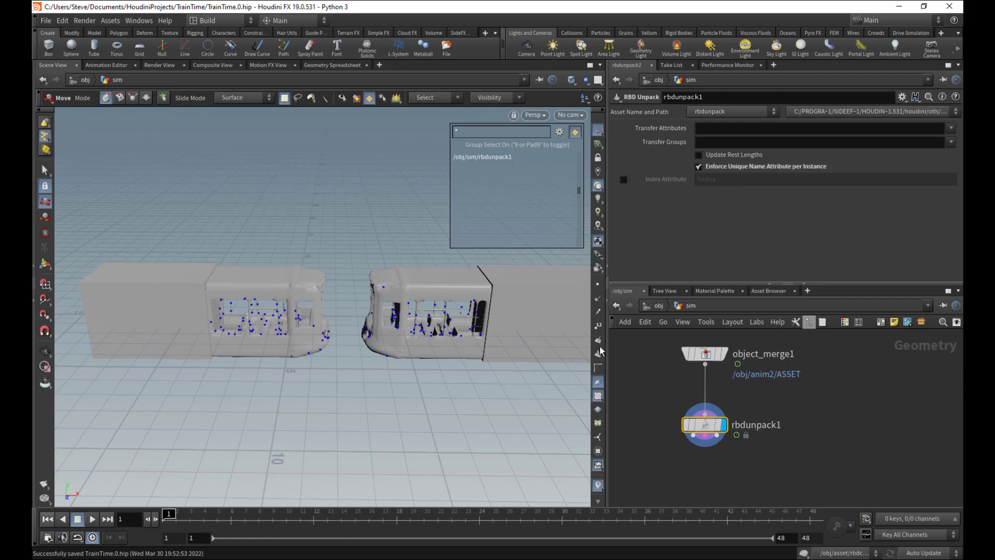
# - Compare the merged and unpacked trains and check the object paths in object_merge1, ending with rbdunpack1 selected
pyautogui.click(717, 355)
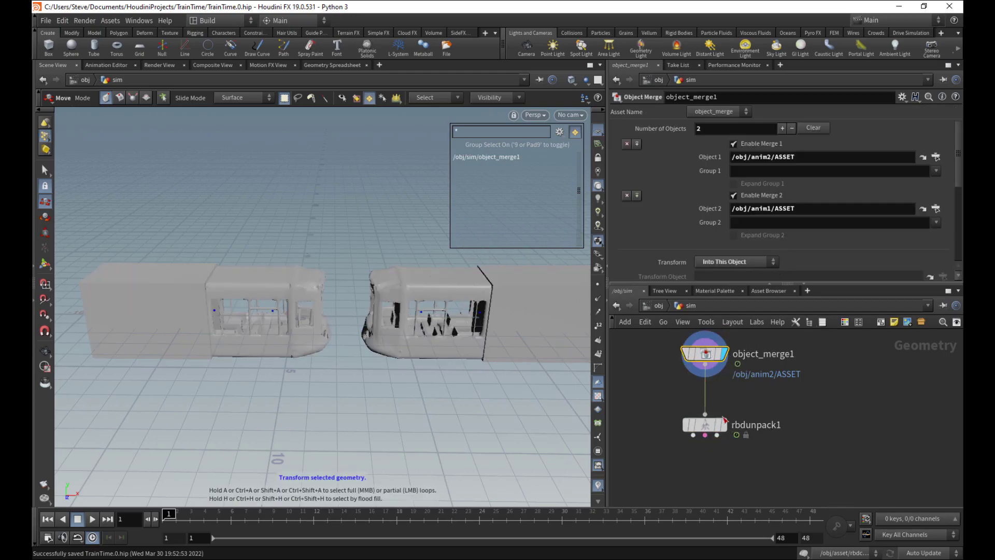
pyautogui.click(724, 423)
pyautogui.click(659, 305)
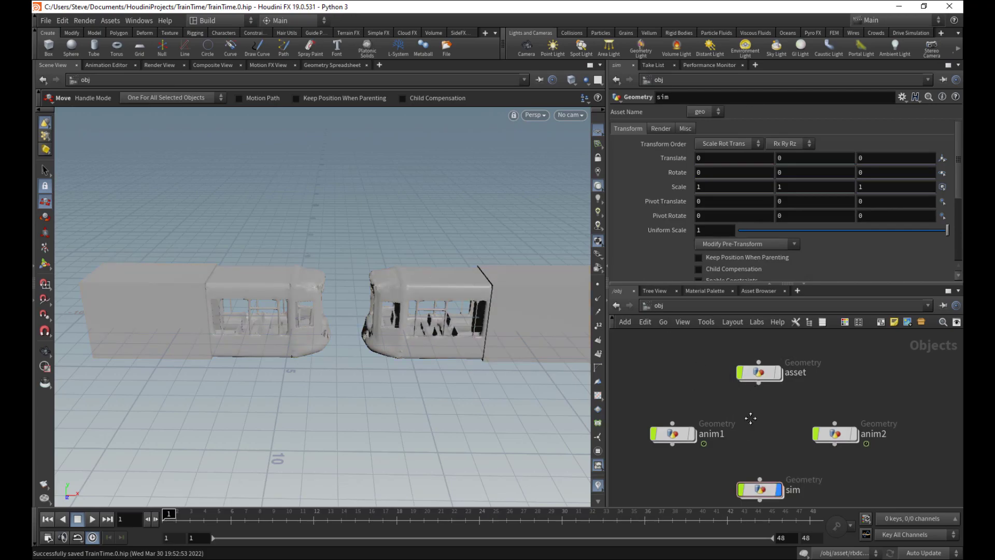
pyautogui.doubleClick(760, 489)
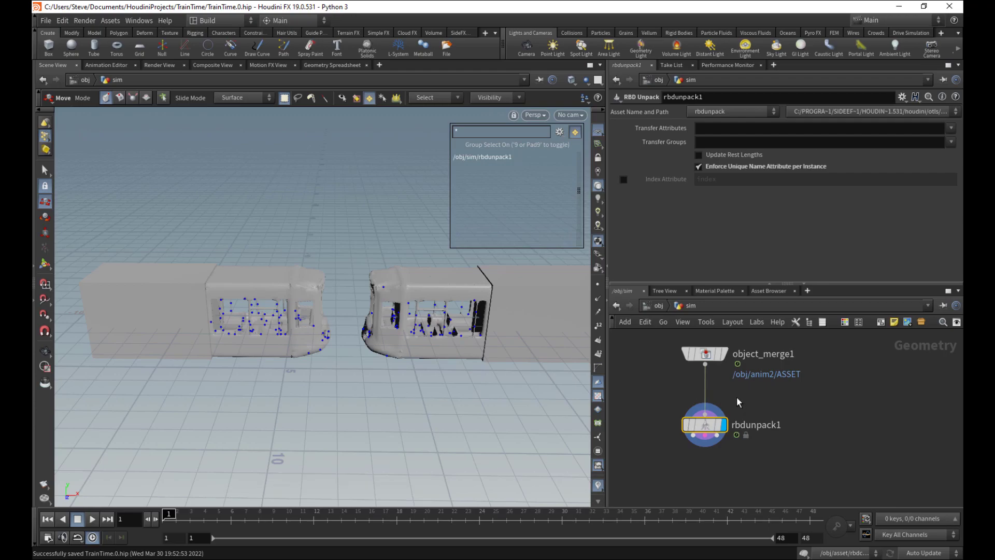
pyautogui.moveTo(742, 402); pyautogui.dragTo(743, 396, button='middle')
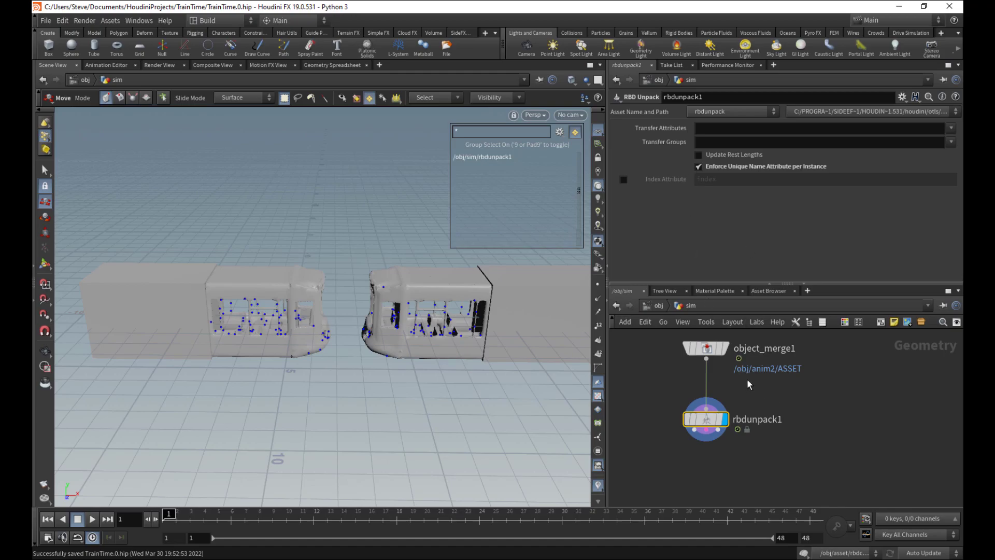
pyautogui.click(715, 348)
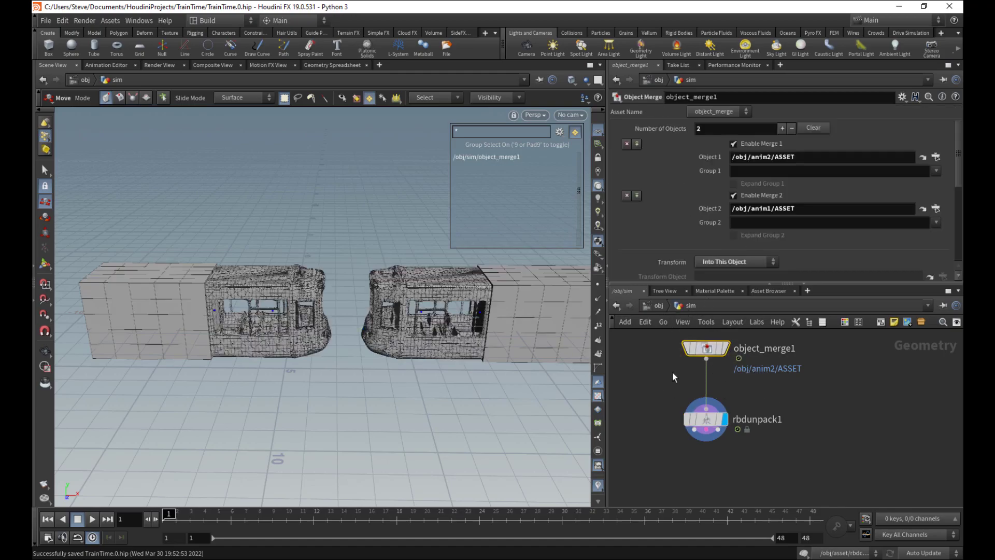
pyautogui.click(822, 209)
pyautogui.click(766, 157)
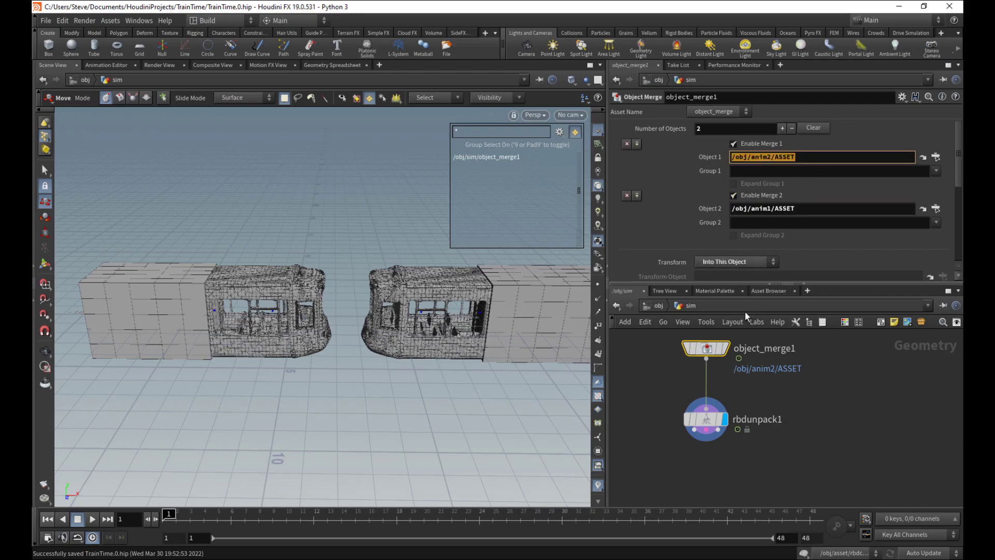
pyautogui.click(770, 397)
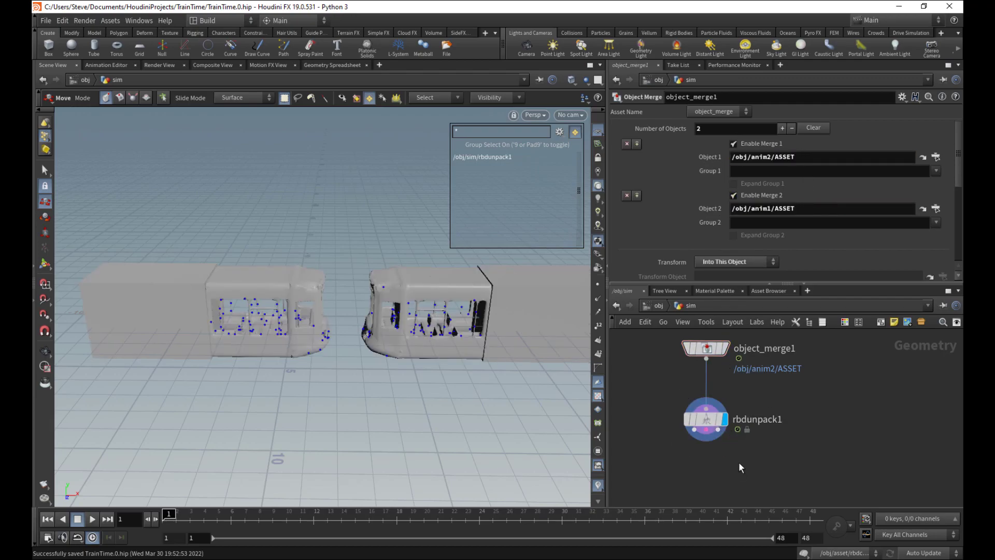
pyautogui.click(697, 433)
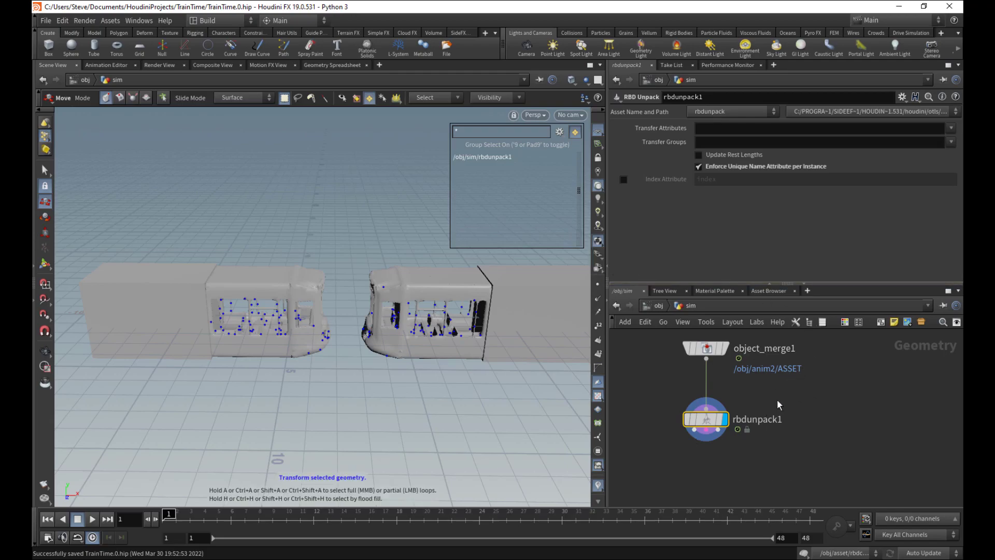
# - Add an RBD Exploded View node wired to rbdunpack1's three outputs and inspect the separated train pieces
pyautogui.moveTo(764, 399); pyautogui.dragTo(806, 344, button='middle')
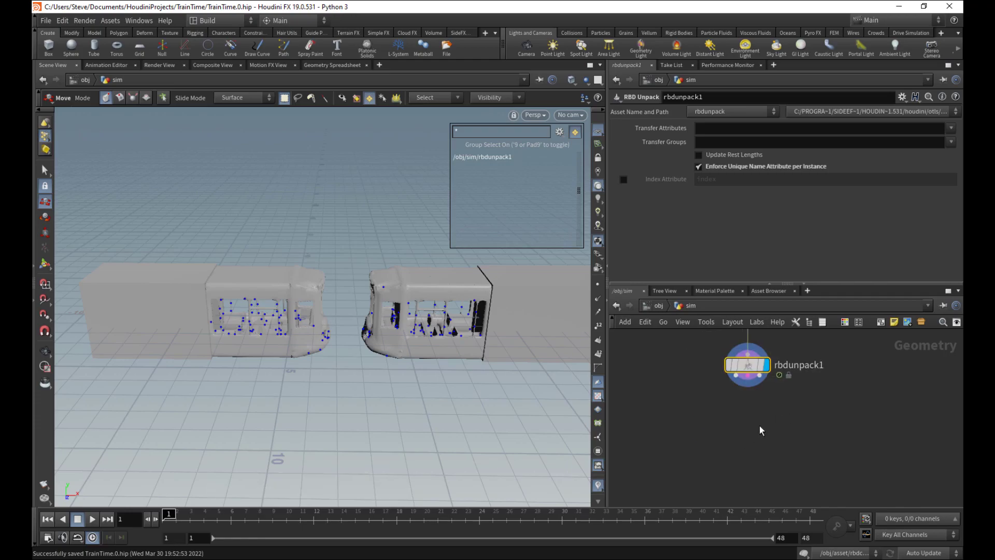
pyautogui.press('Tab')
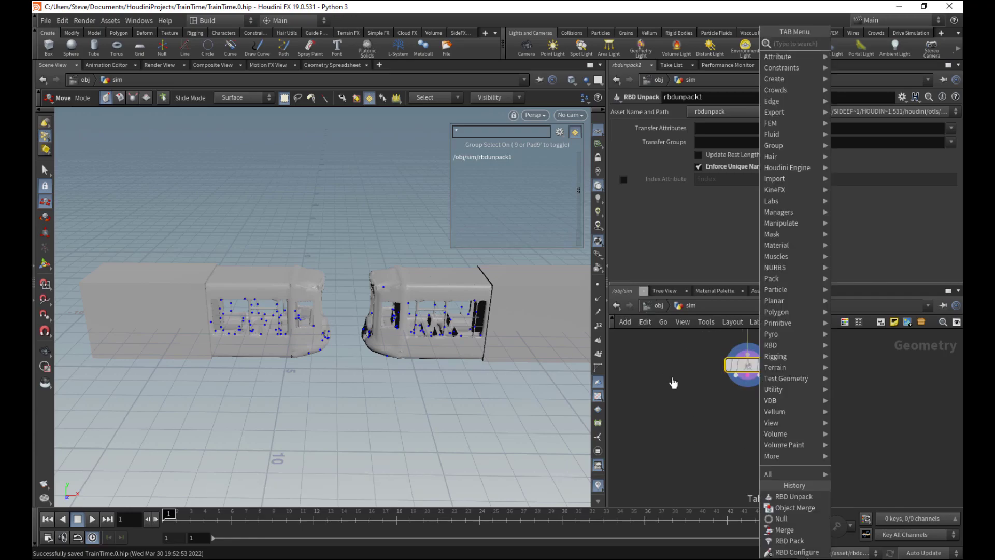
pyautogui.press('Tab')
pyautogui.write('rbd ex')
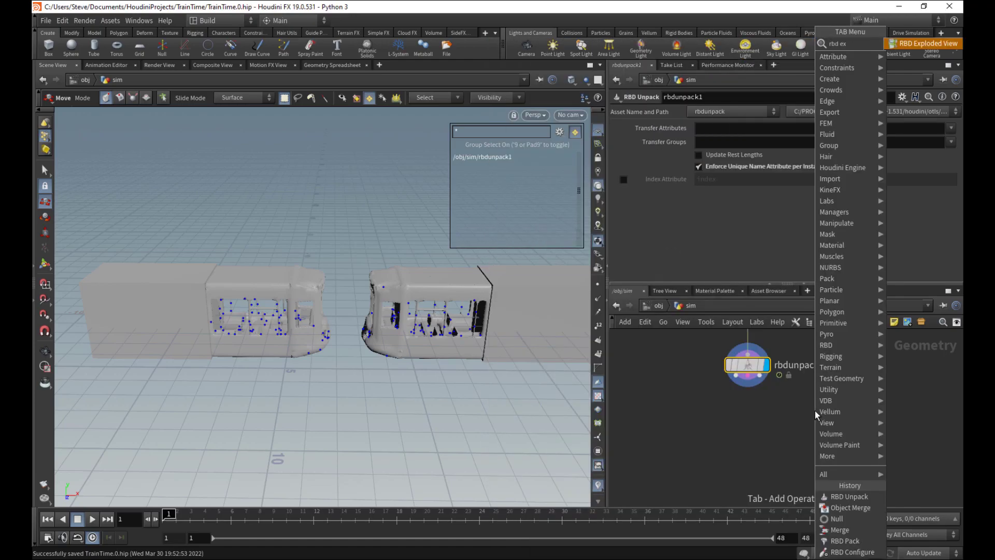
pyautogui.press('Return')
pyautogui.click(757, 413)
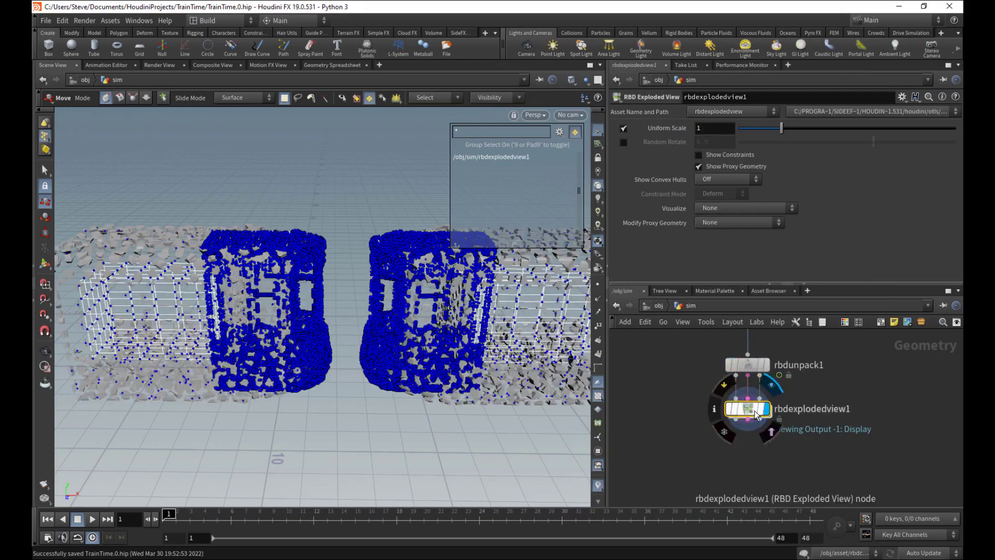
pyautogui.moveTo(755, 414); pyautogui.dragTo(830, 422)
pyautogui.press('Escape')
pyautogui.scroll(-2, 502, 341)
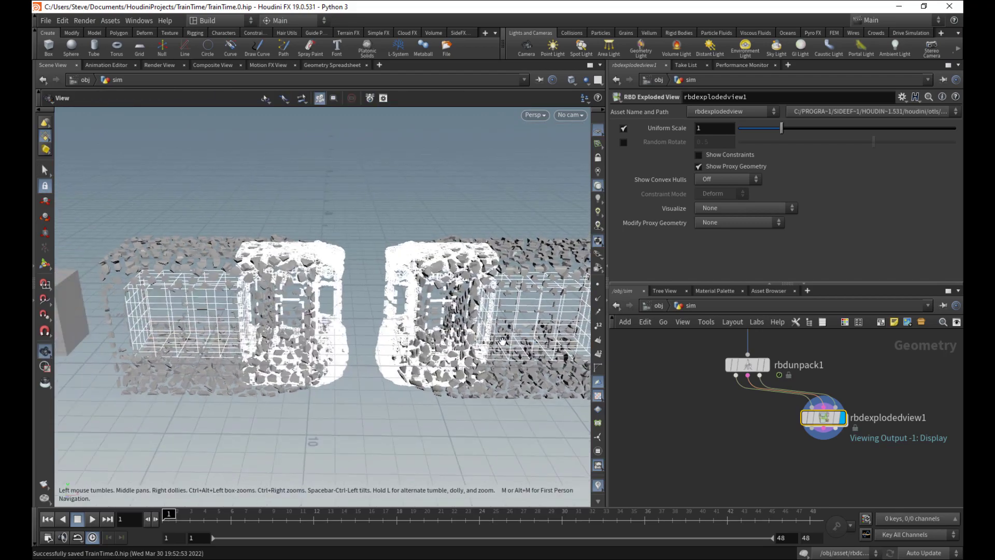
pyautogui.moveTo(502, 341)
pyautogui.keyDown('alt'); pyautogui.mouseDown()
pyautogui.moveTo(487, 337)
pyautogui.moveTo(523, 357)
pyautogui.moveTo(518, 349)
pyautogui.mouseUp(); pyautogui.keyUp('alt')
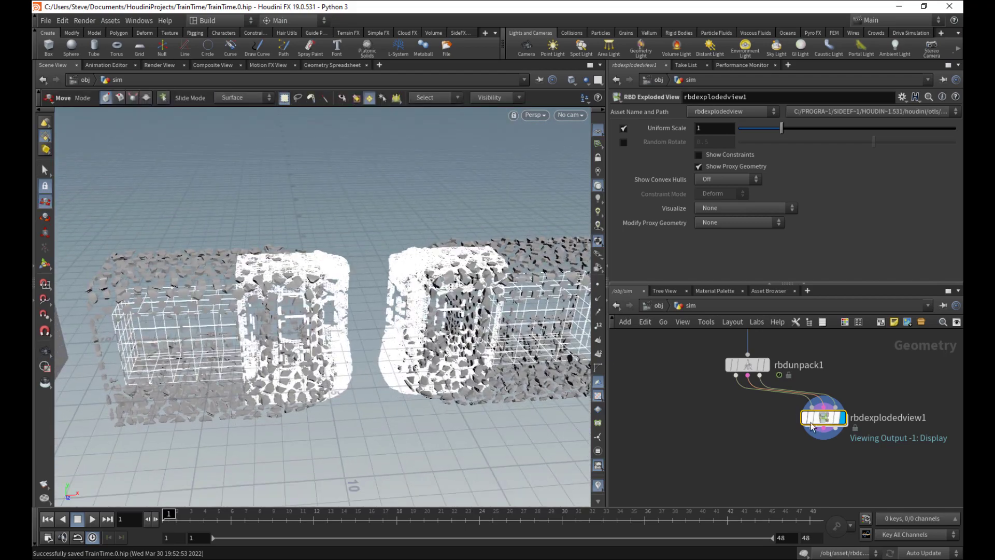
# - Set the exploded view's Uniform Scale to 1.23, inspect the result and delete the RBD Exploded View node
pyautogui.moveTo(783, 128)
pyautogui.mouseDown()
pyautogui.moveTo(819, 129)
pyautogui.moveTo(791, 129)
pyautogui.mouseUp()
pyautogui.press('Escape')
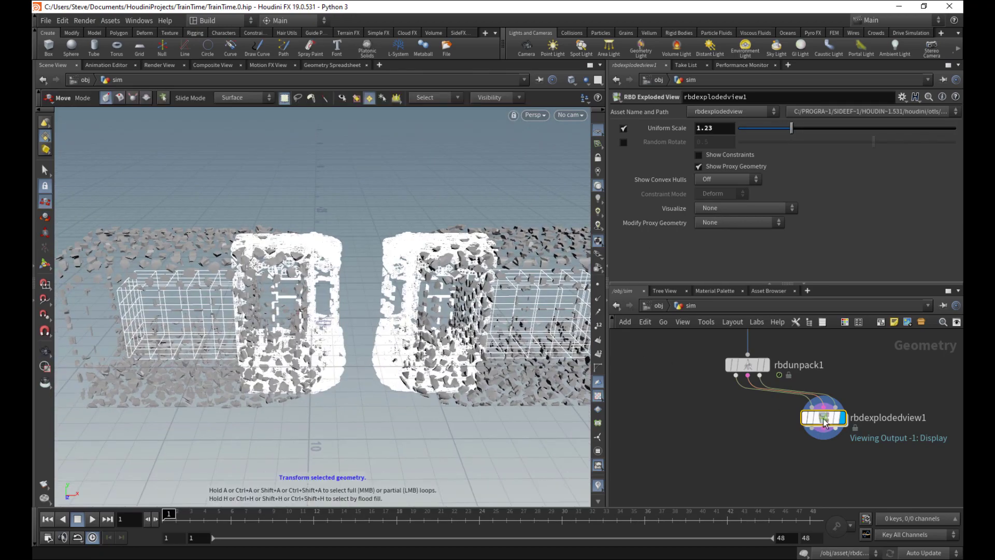
pyautogui.moveTo(739, 432); pyautogui.dragTo(712, 430, button='middle')
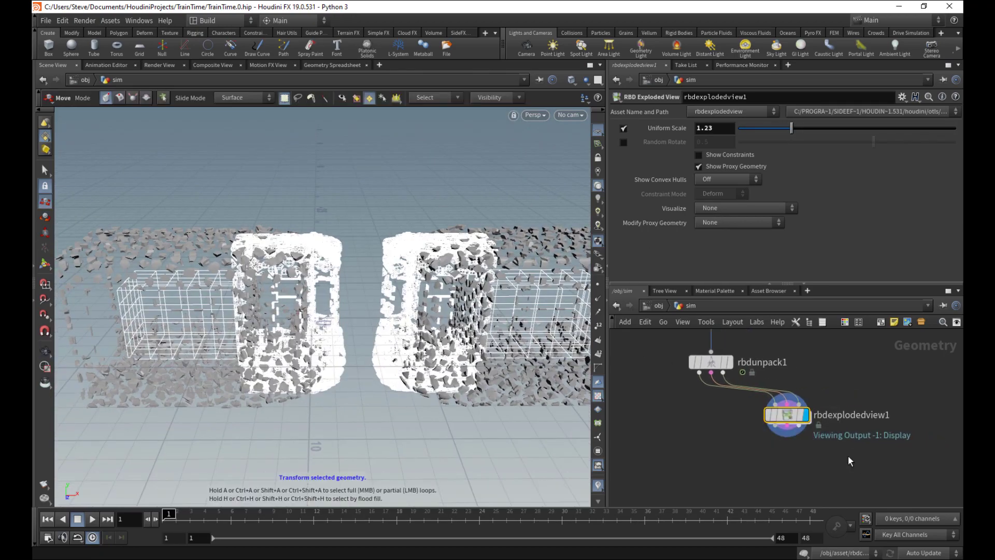
pyautogui.press('Delete')
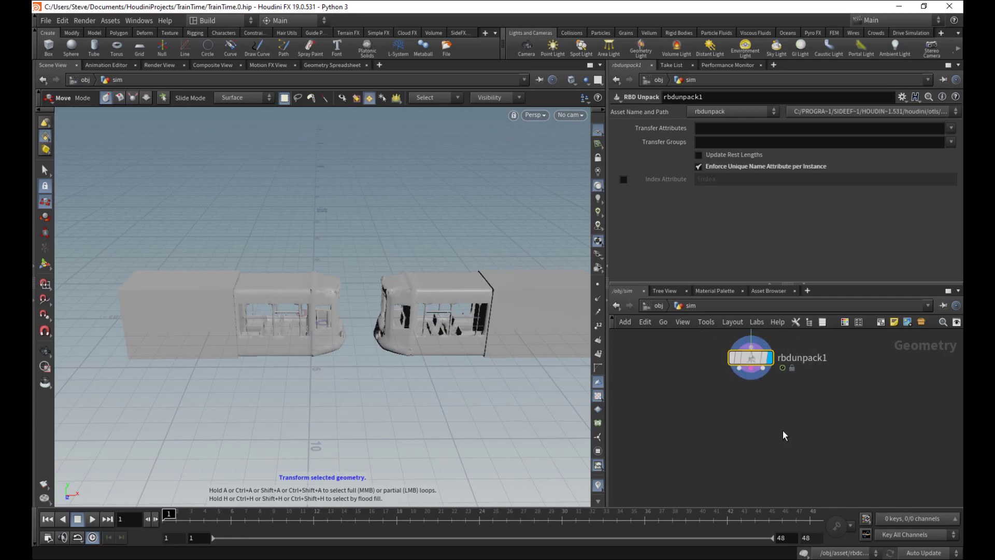
# - Add an RBD Bullet Solver below rbdunpack1, wired to its three outputs, and save the scene
pyautogui.press('Tab')
pyautogui.write('rbd so')
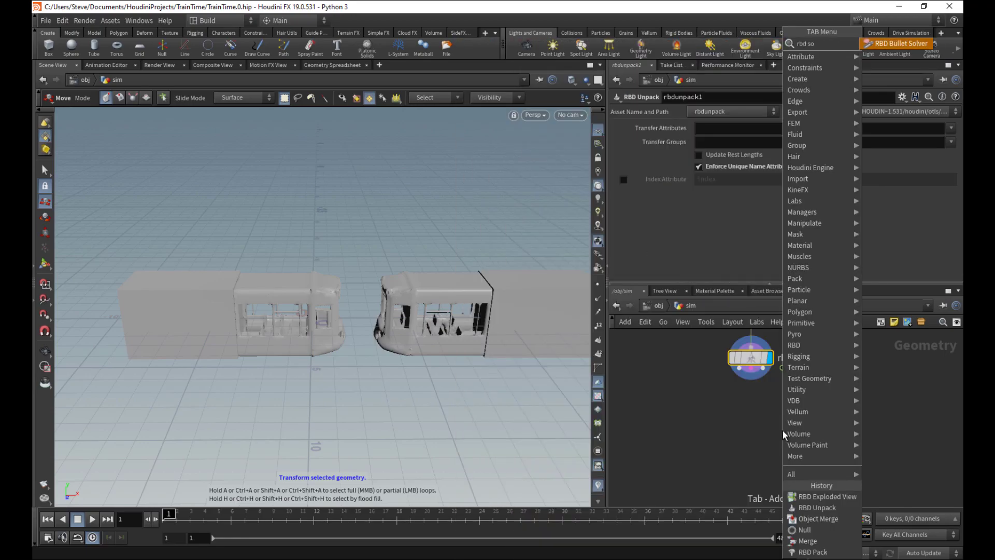
pyautogui.press('Return')
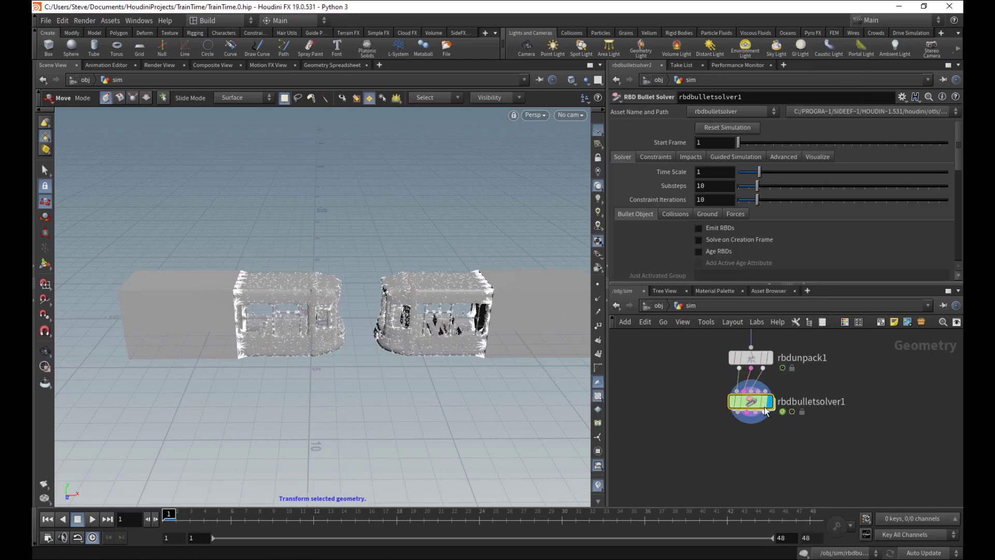
pyautogui.moveTo(757, 402); pyautogui.dragTo(756, 406)
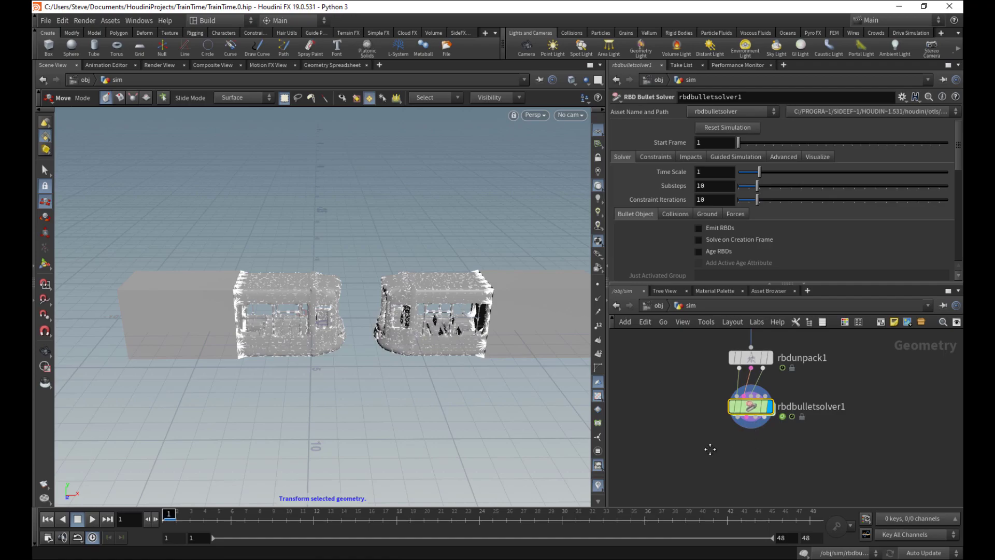
pyautogui.moveTo(710, 449); pyautogui.dragTo(687, 453, button='middle')
pyautogui.hotkey('ctrl', 's')
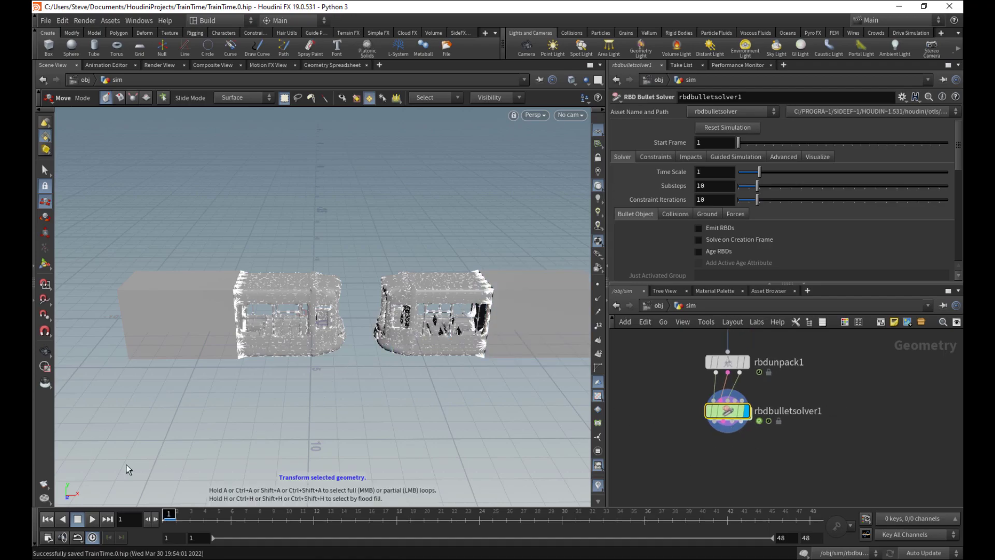
# - Render a flipbook of the bullet simulation to MPlay over the $RFSTART to $RFEND frame range
pyautogui.rightClick(45, 488)
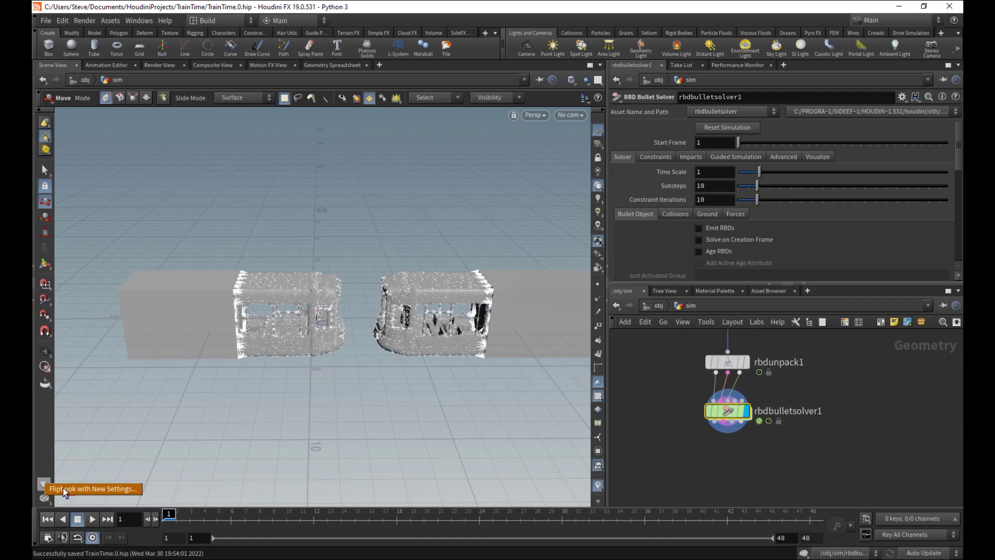
pyautogui.click(65, 489)
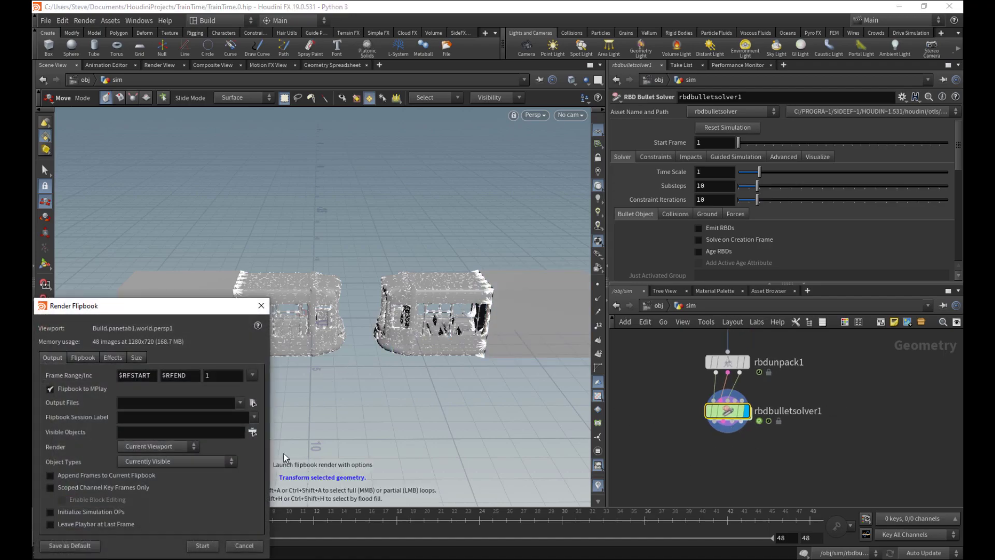
pyautogui.click(202, 545)
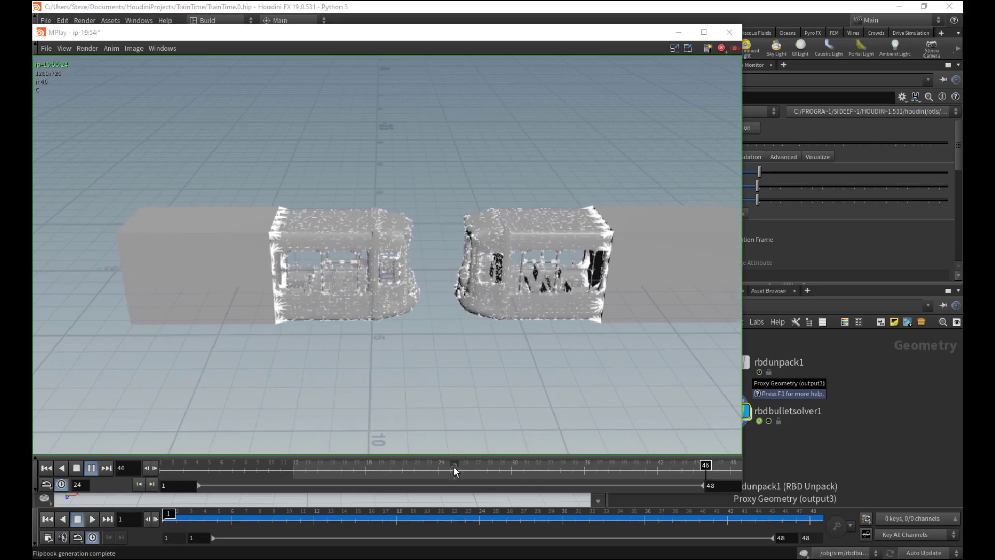
# - Scrub through the flipbook to examine how the train fronts deform during the collision, then return to frame 1
pyautogui.moveTo(454, 467); pyautogui.dragTo(502, 268)
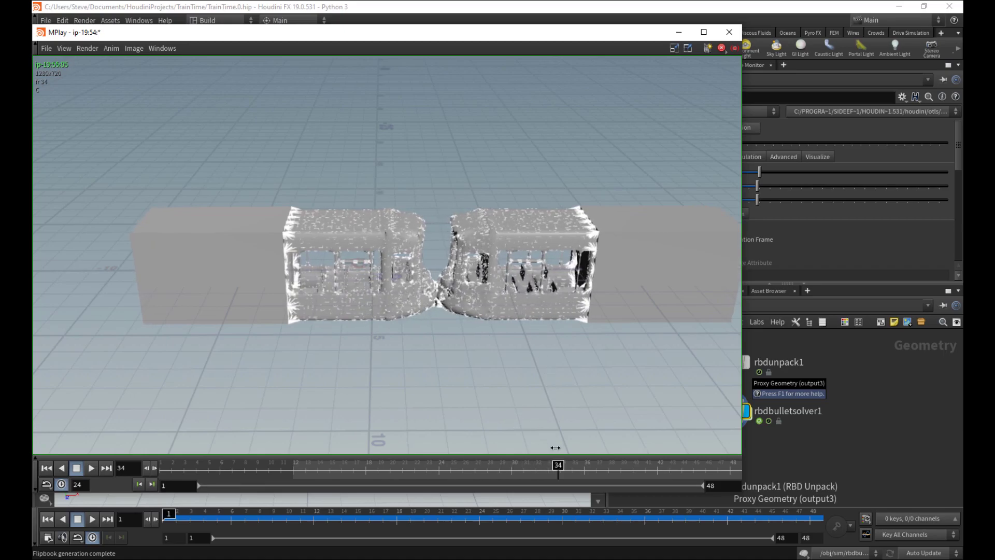
pyautogui.moveTo(555, 447); pyautogui.dragTo(619, 433)
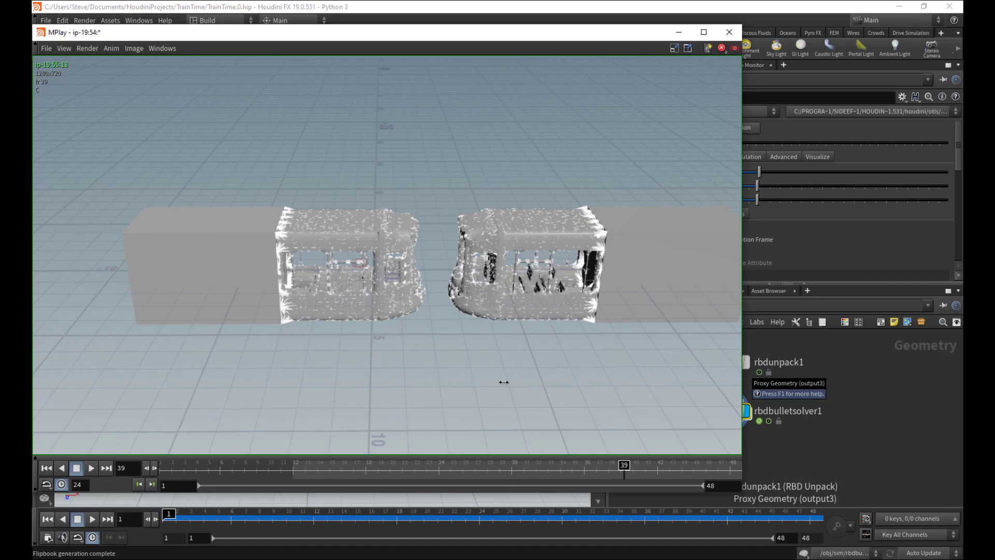
pyautogui.moveTo(370, 444); pyautogui.dragTo(482, 230)
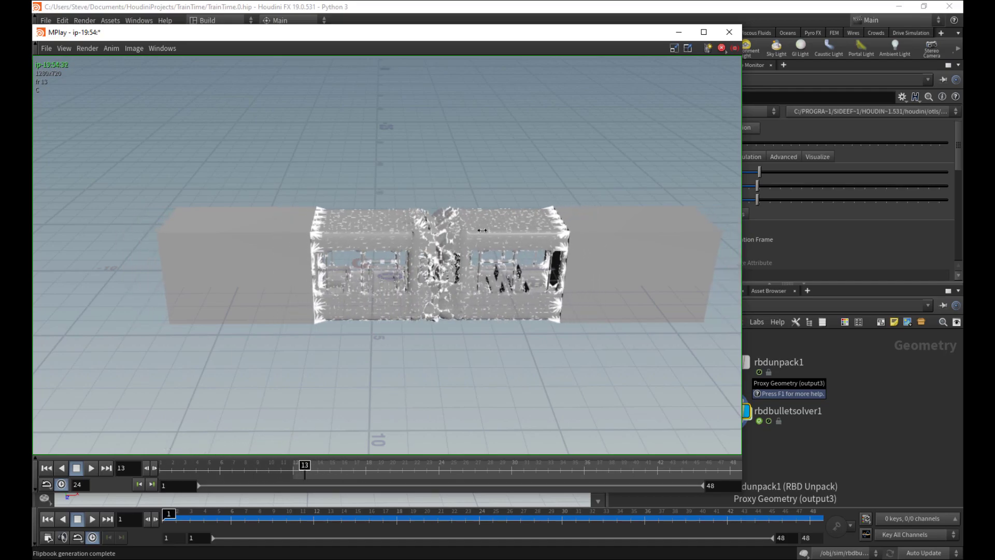
pyautogui.scroll(3, 441, 255)
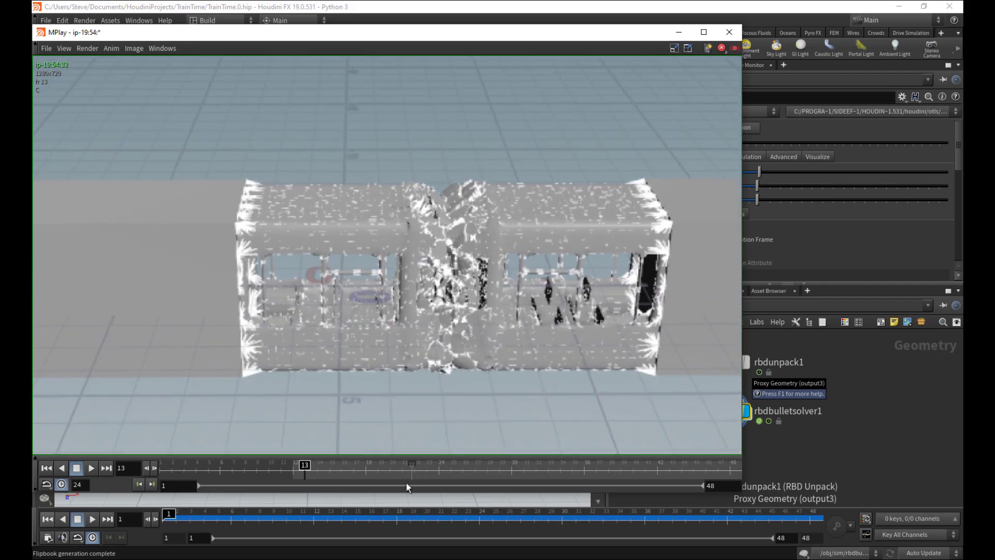
pyautogui.moveTo(307, 469); pyautogui.dragTo(518, 394)
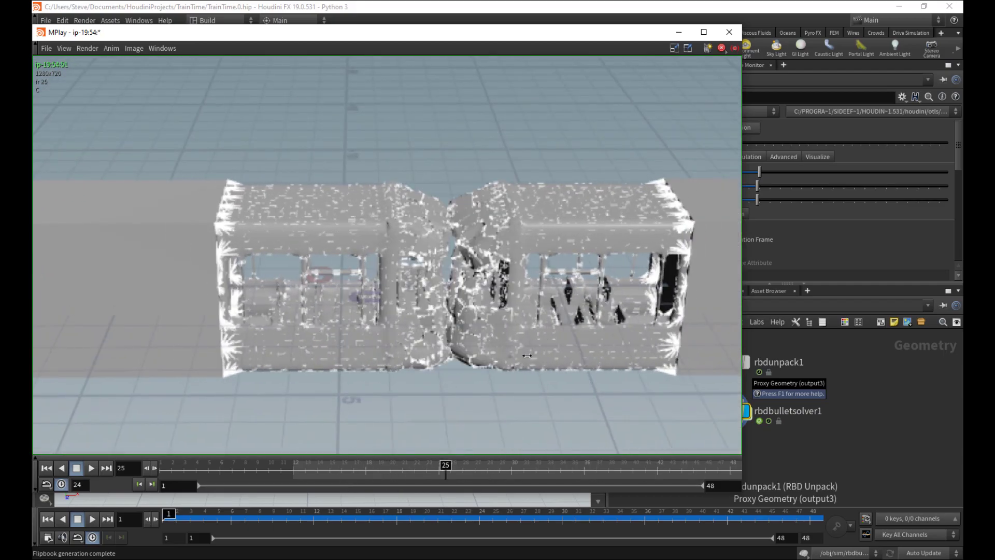
pyautogui.scroll(-3, 477, 341)
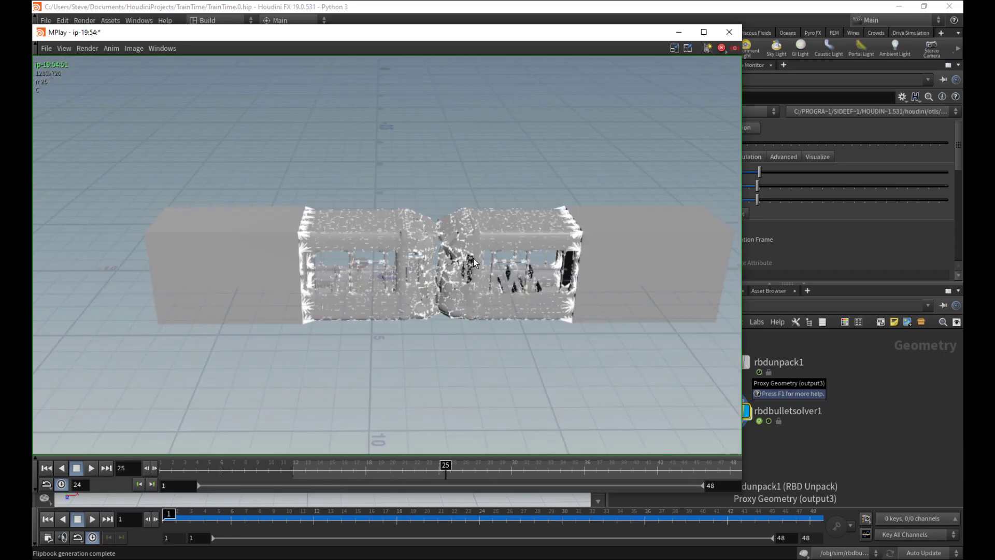
pyautogui.moveTo(369, 468); pyautogui.dragTo(329, 407)
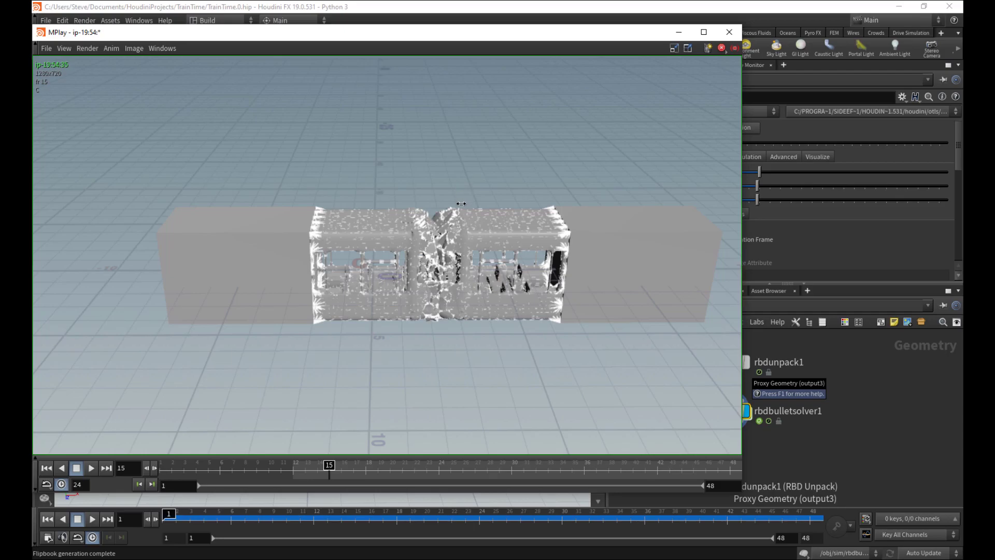
pyautogui.moveTo(492, 472); pyautogui.dragTo(165, 469)
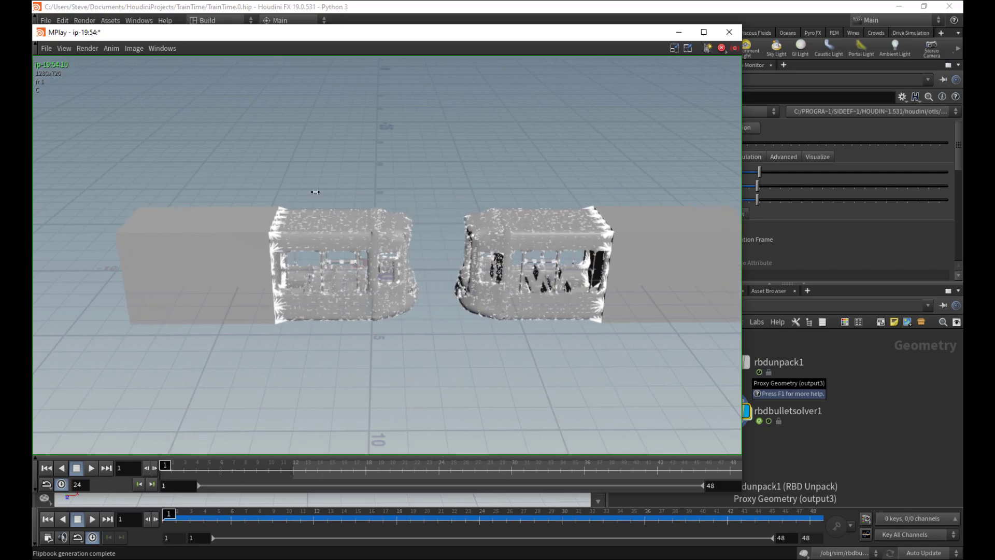
# - Return from the flipbook to the scene, open the asset network and locate its metal and solid RBD constraint nodes
pyautogui.click(838, 378)
pyautogui.moveTo(706, 352); pyautogui.dragTo(702, 416, button='middle')
pyautogui.scroll(-3, 695, 407)
pyautogui.moveTo(700, 332); pyautogui.dragTo(690, 378, button='middle')
pyautogui.moveTo(685, 369); pyautogui.dragTo(689, 378, button='right')
pyautogui.moveTo(690, 378); pyautogui.dragTo(669, 331, button='middle')
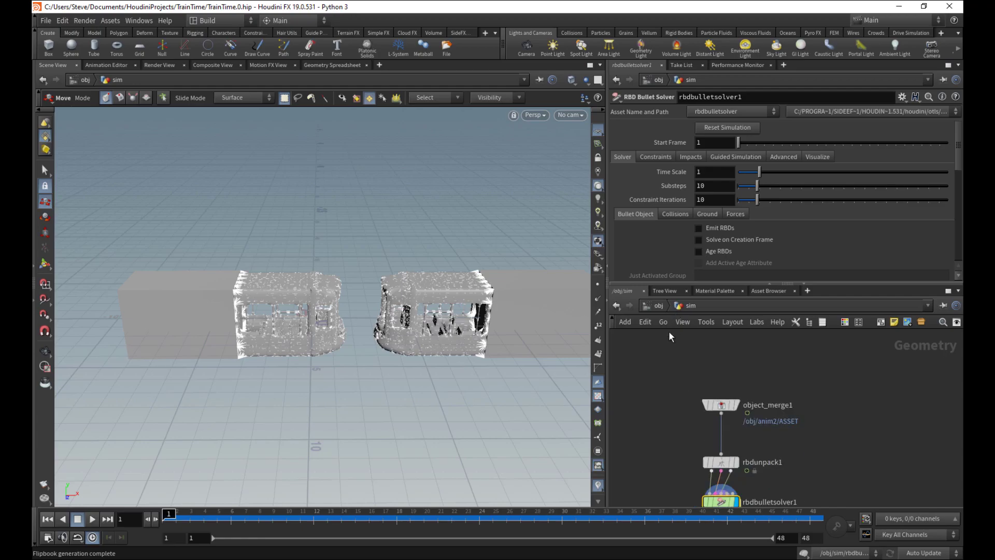
pyautogui.press('u')
pyautogui.doubleClick(724, 383)
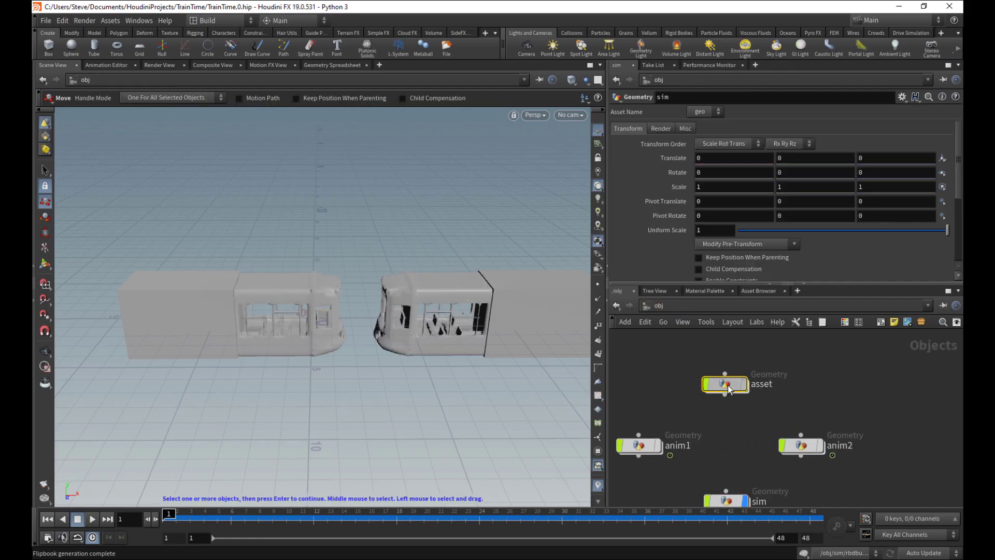
pyautogui.scroll(-2, 694, 425)
pyautogui.moveTo(689, 350); pyautogui.dragTo(676, 388, button='middle')
pyautogui.scroll(2, 689, 405)
pyautogui.click(369, 98)
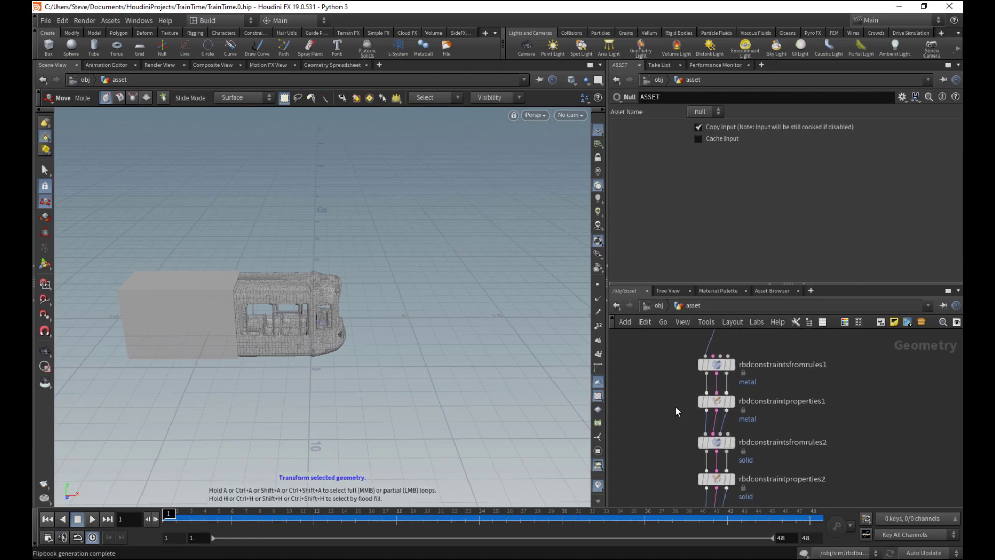
# - Set the glue strength to 1000 on the metal constraint properties node, rbdconstraintproperties1
pyautogui.moveTo(677, 433); pyautogui.dragTo(680, 398, button='middle')
pyautogui.click(720, 363)
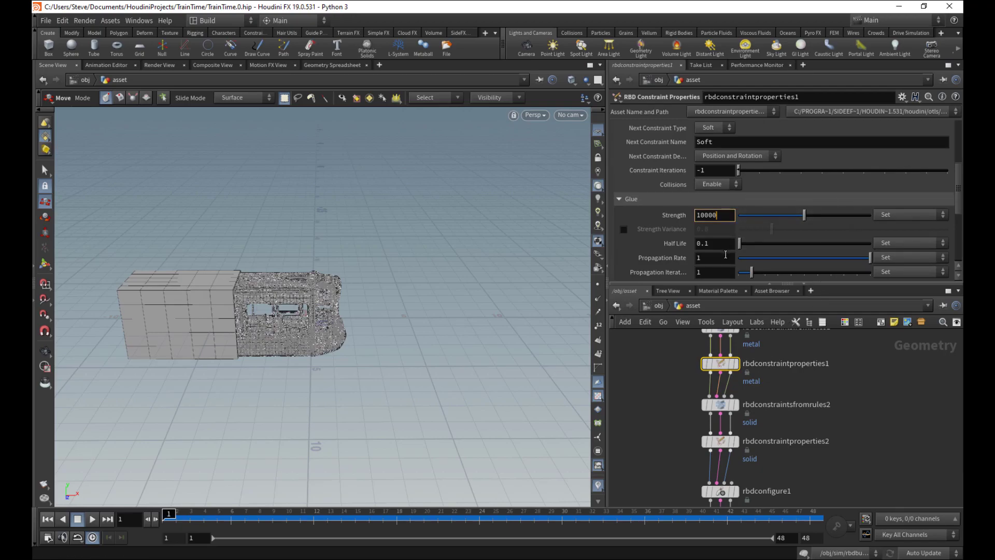
pyautogui.press('BackSpace')
pyautogui.press('Return')
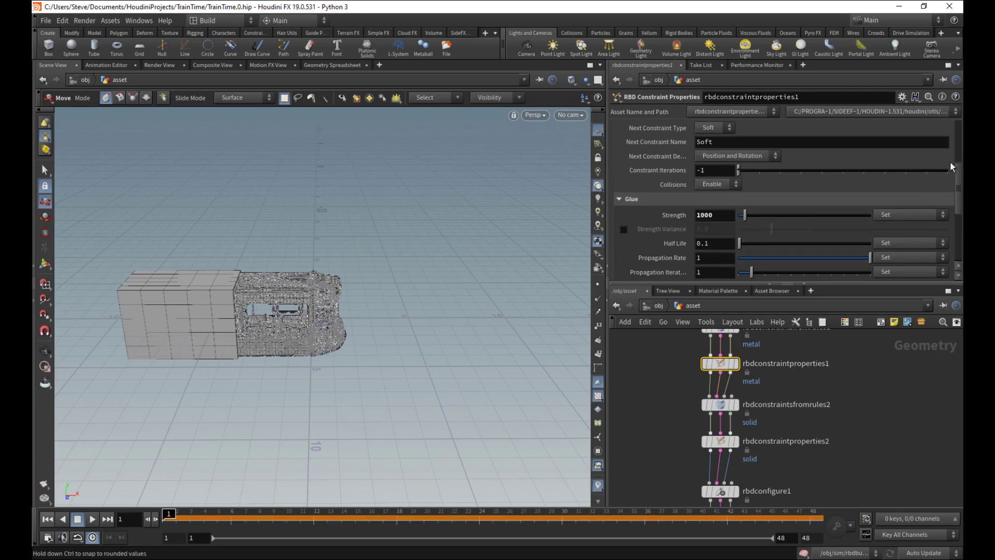
# - Set the soft constraint stiffness to 20 on rbdconstraintproperties1
pyautogui.moveTo(956, 170); pyautogui.dragTo(928, 205)
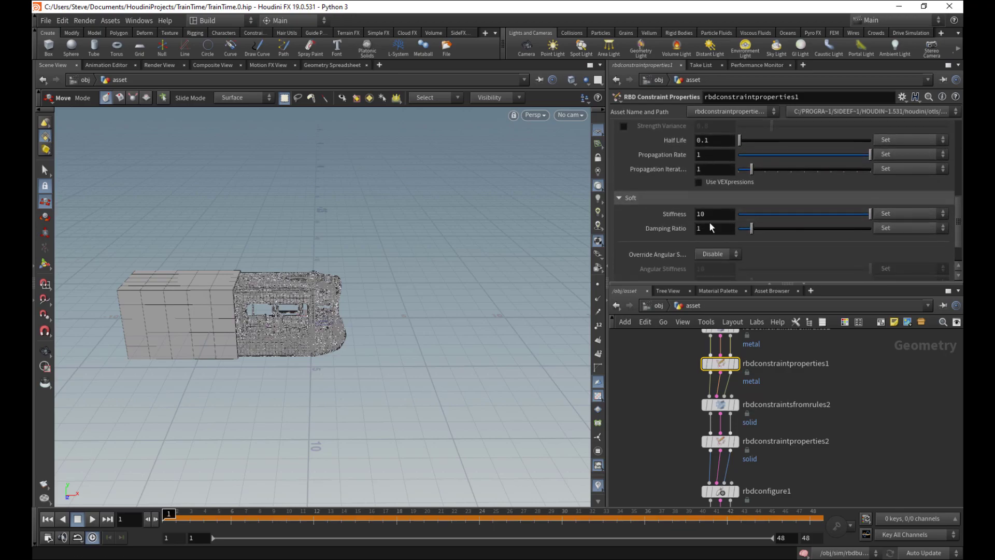
pyautogui.click(702, 214)
pyautogui.write('2')
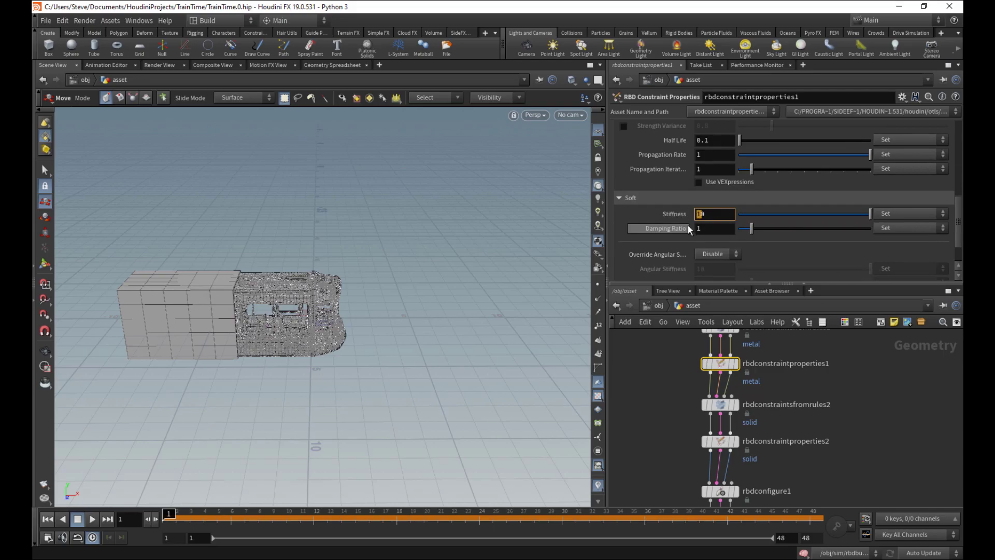
pyautogui.press('Return')
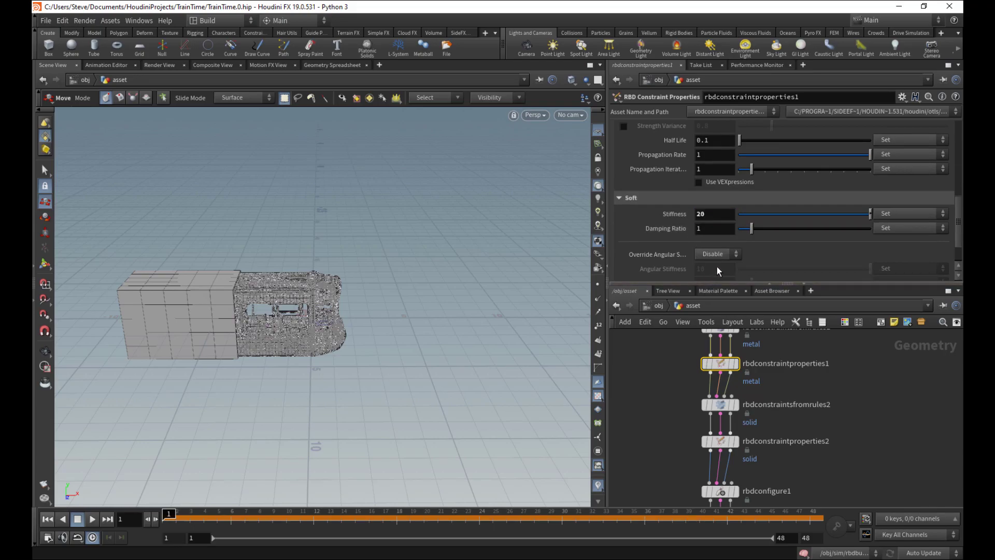
# - Enable plasticity for the metal soft constraints and set its threshold to 0.01
pyautogui.scroll(-3, 957, 210)
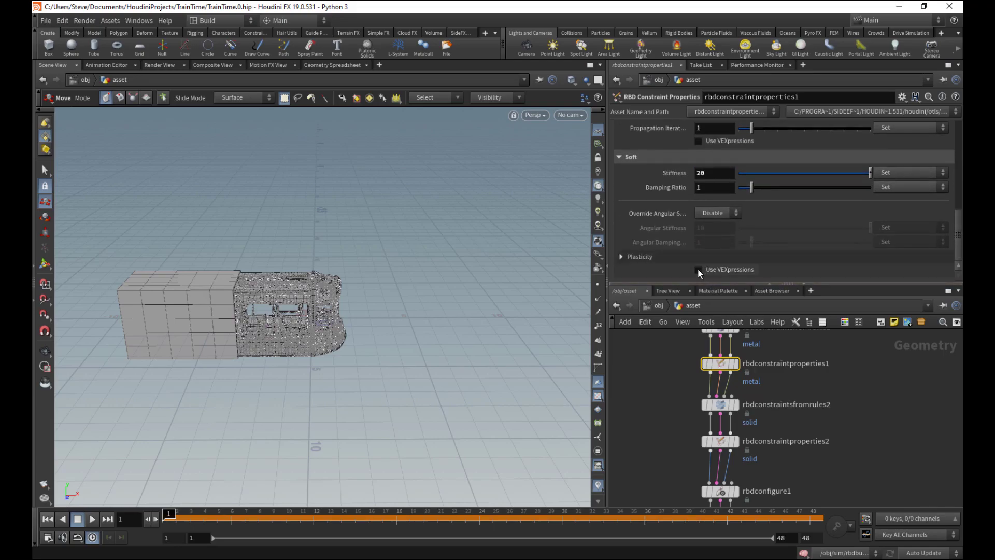
pyautogui.click(621, 257)
pyautogui.scroll(-8, 953, 210)
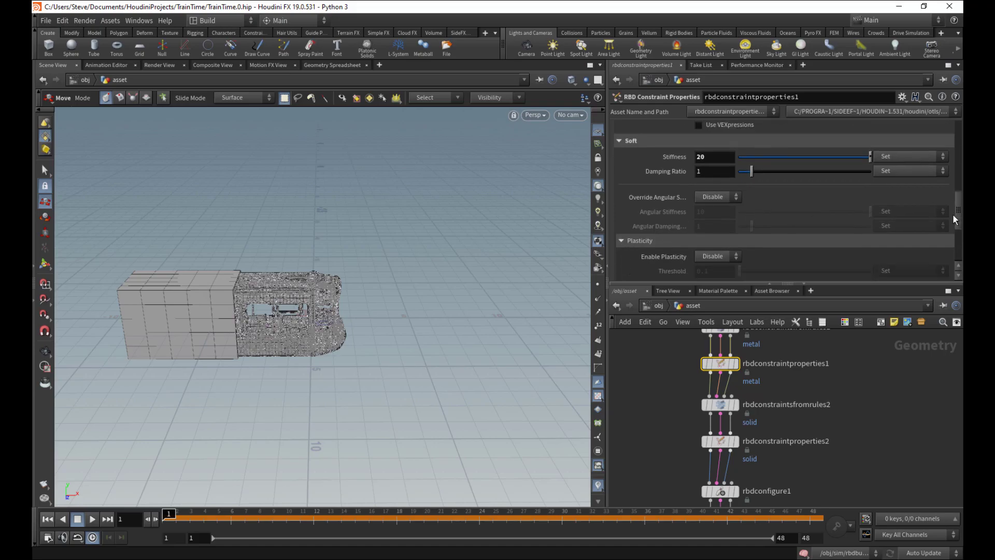
pyautogui.click(714, 167)
pyautogui.click(713, 178)
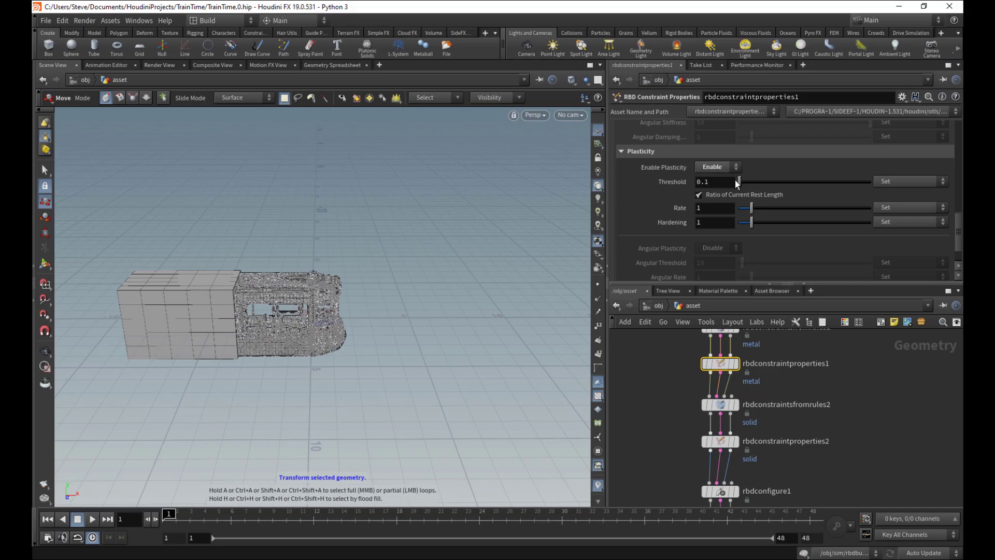
pyautogui.click(705, 182)
pyautogui.write('0')
pyautogui.press('Return')
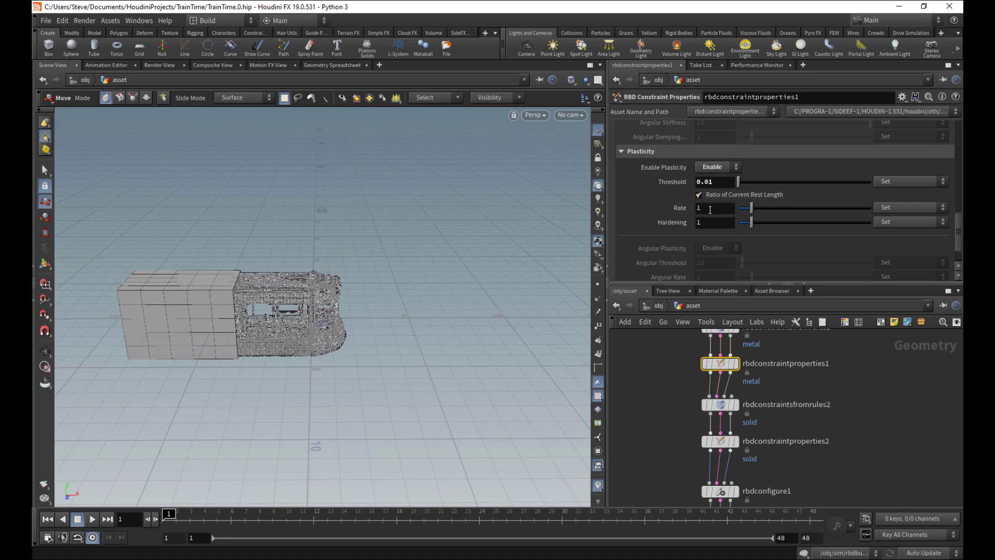
# - Set the metal constraints' plasticity rate to 10 and hardening to 1.1, leaving the node deselected
pyautogui.click(709, 210)
pyautogui.press('Return')
pyautogui.click(724, 225)
pyautogui.write('.')
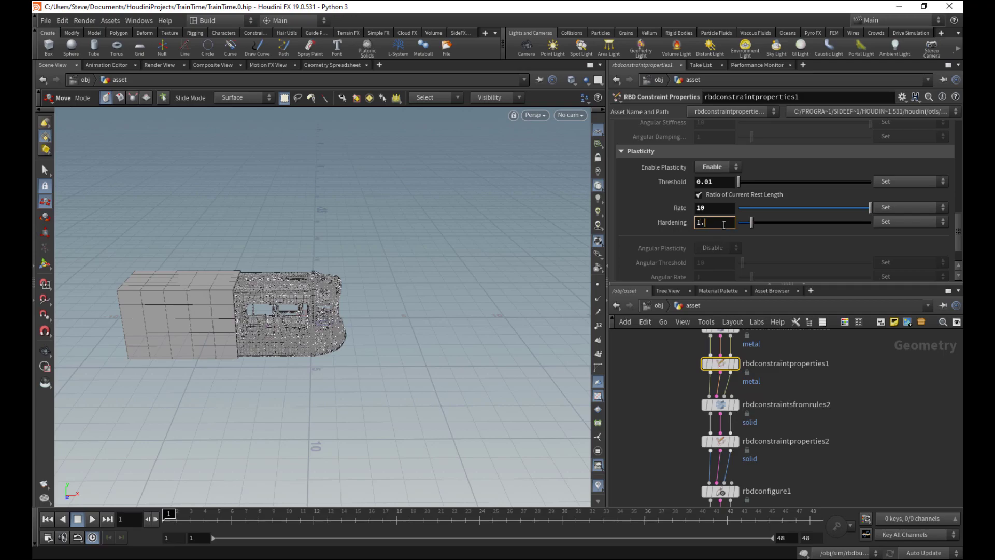
pyautogui.write('1')
pyautogui.press('Return')
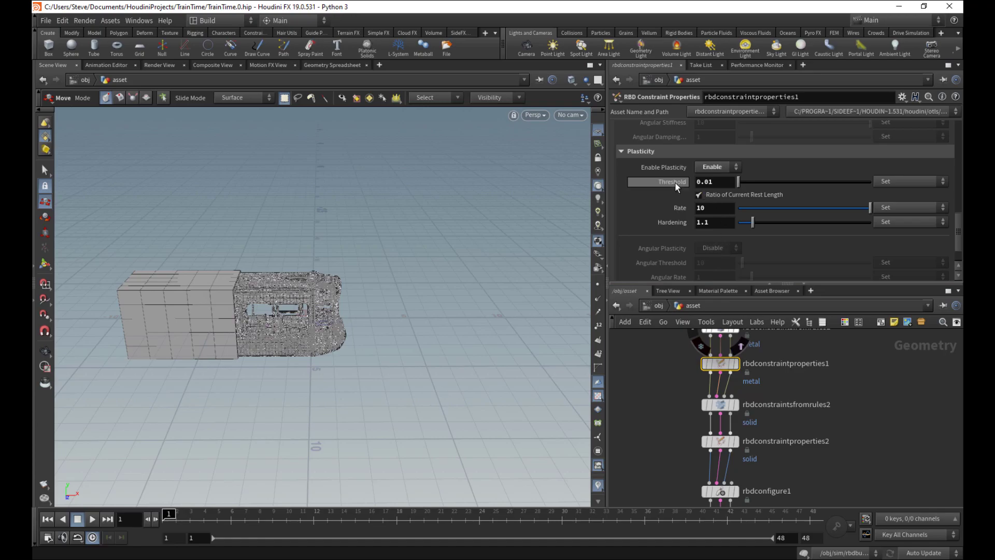
pyautogui.click(717, 182)
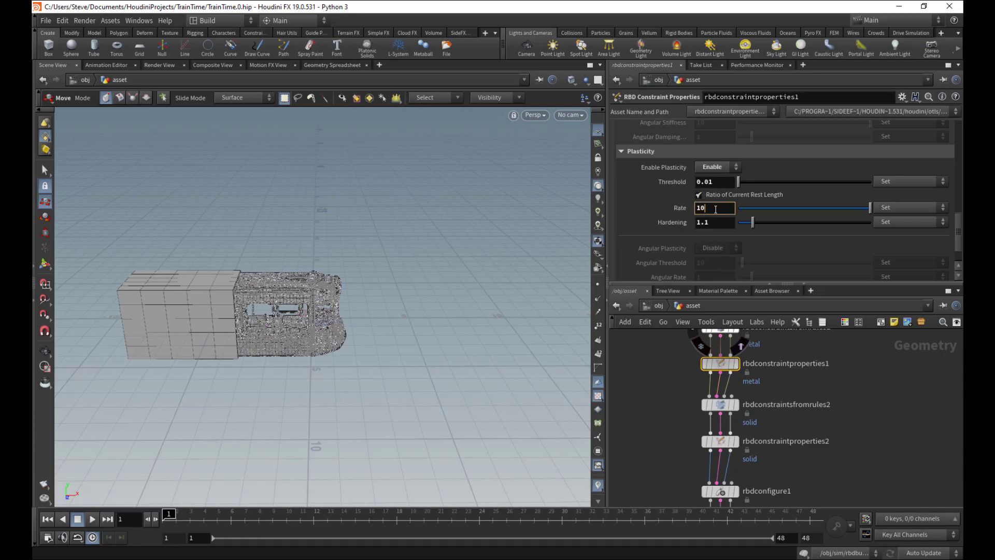
pyautogui.press('Tab')
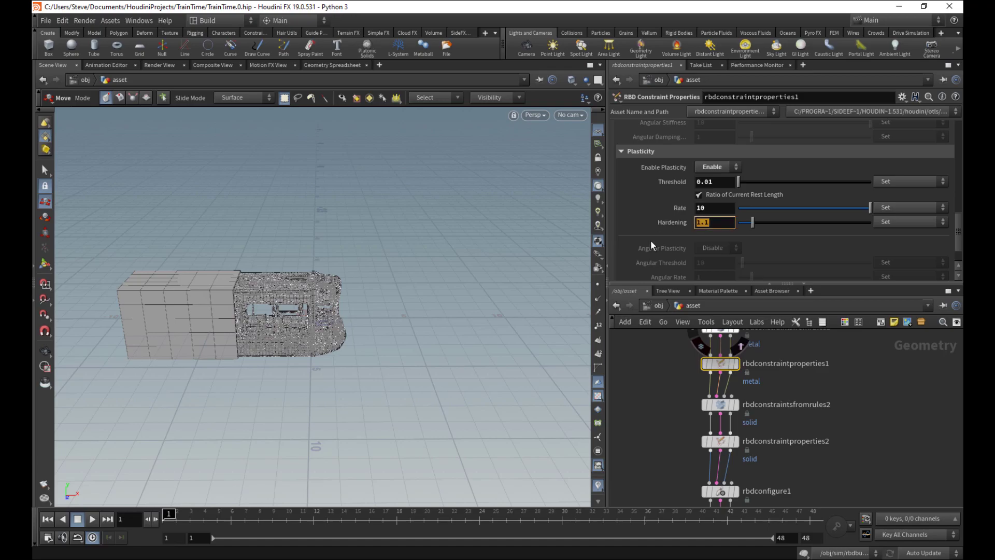
pyautogui.click(643, 399)
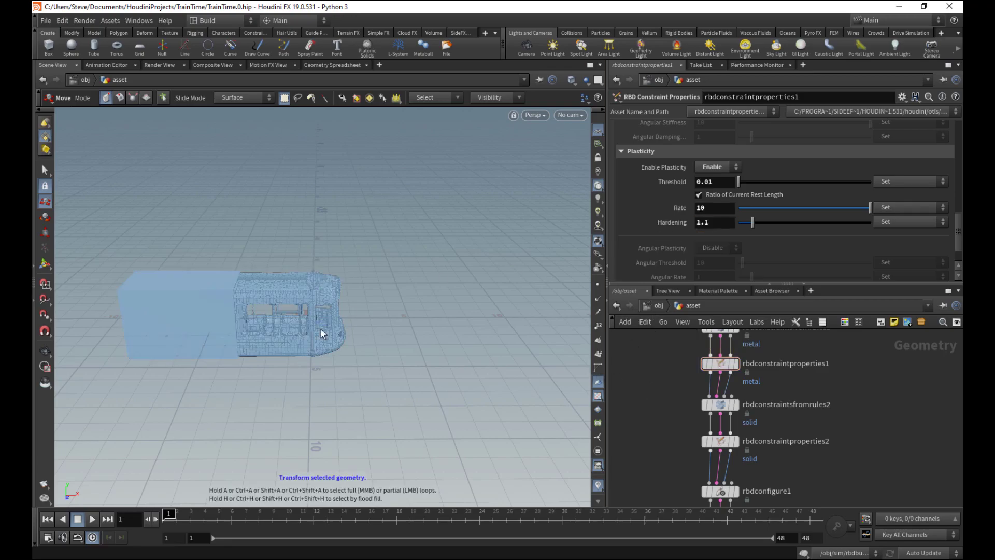
pyautogui.click(710, 373)
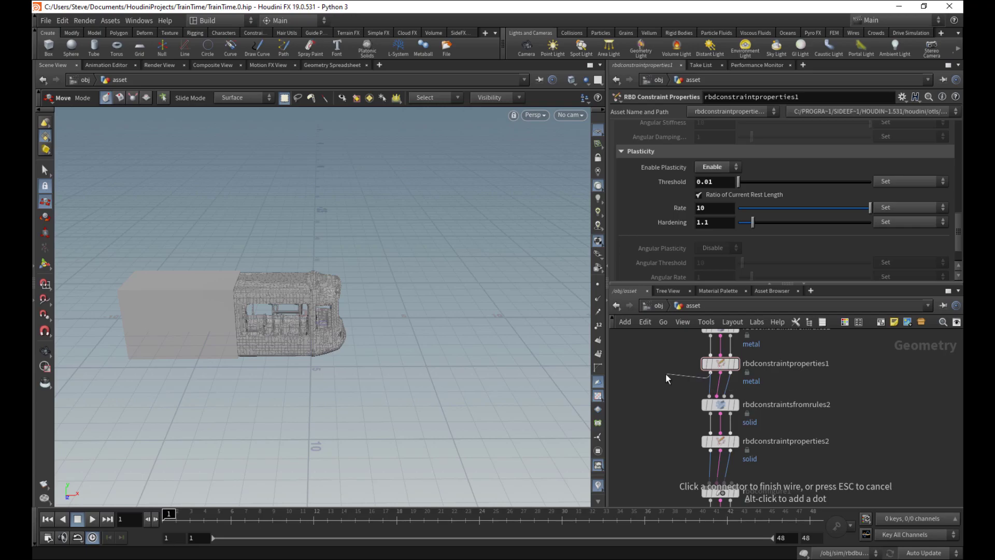
pyautogui.scroll(-3, 680, 402)
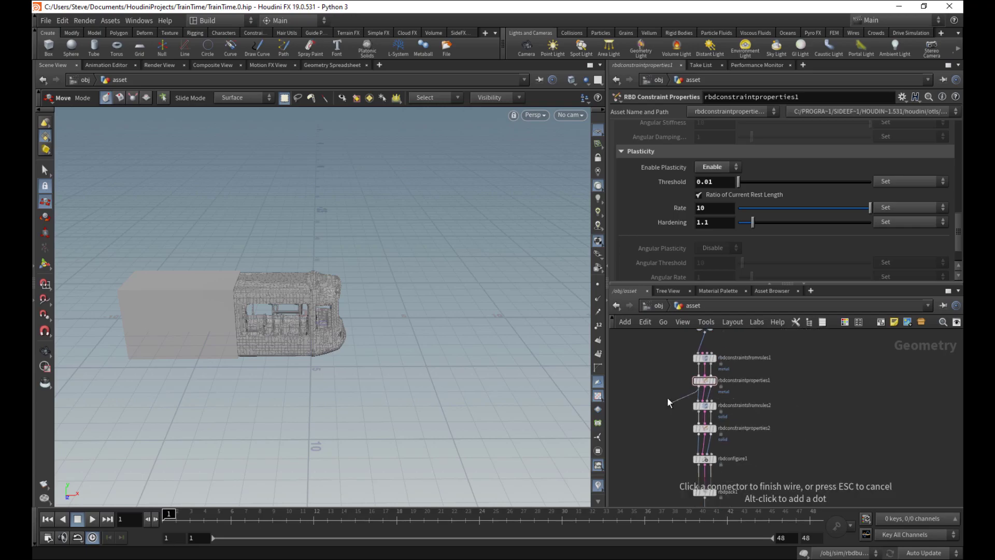
pyautogui.press('Escape')
# - Go back to the object level, enter the sim network and save the scene
pyautogui.click(658, 305)
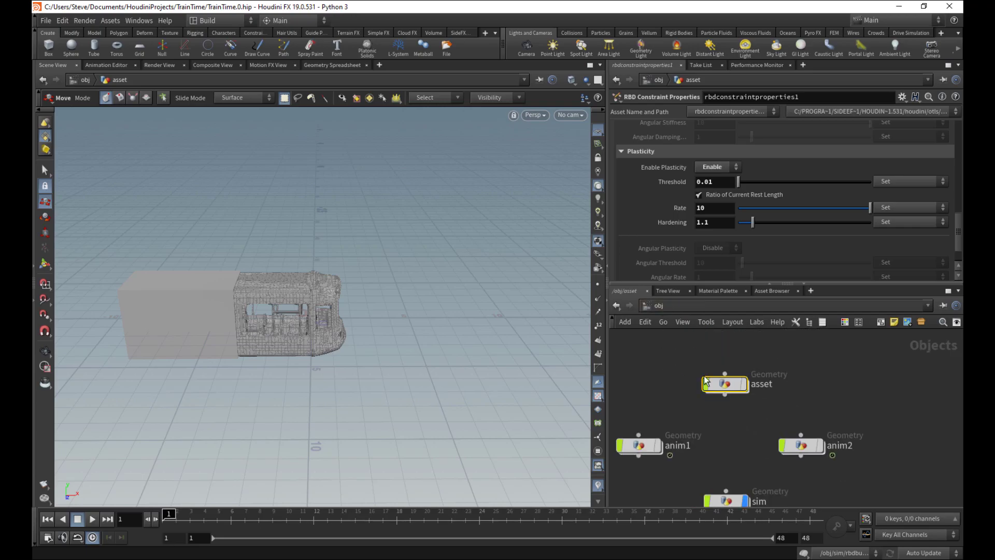
pyautogui.doubleClick(727, 440)
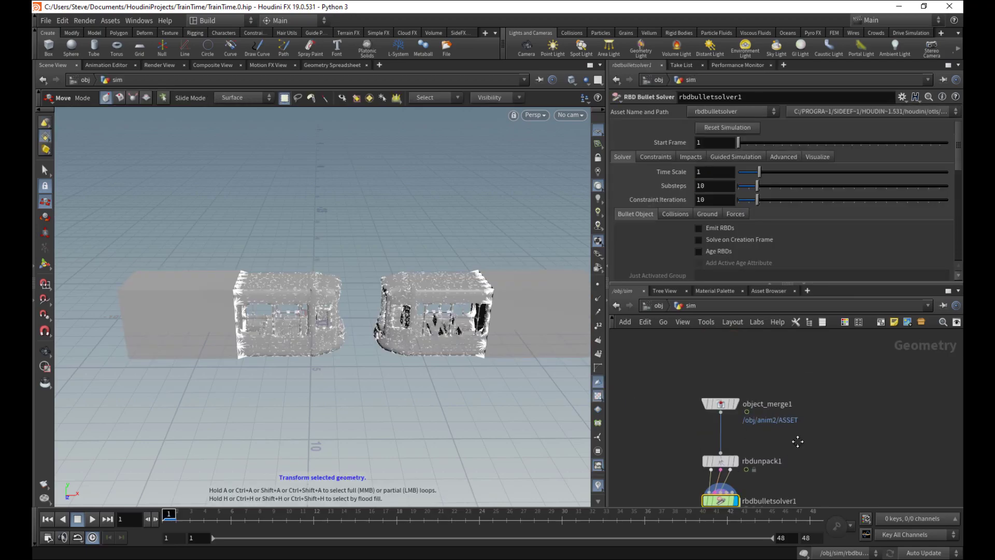
pyautogui.hotkey('ctrl', 's')
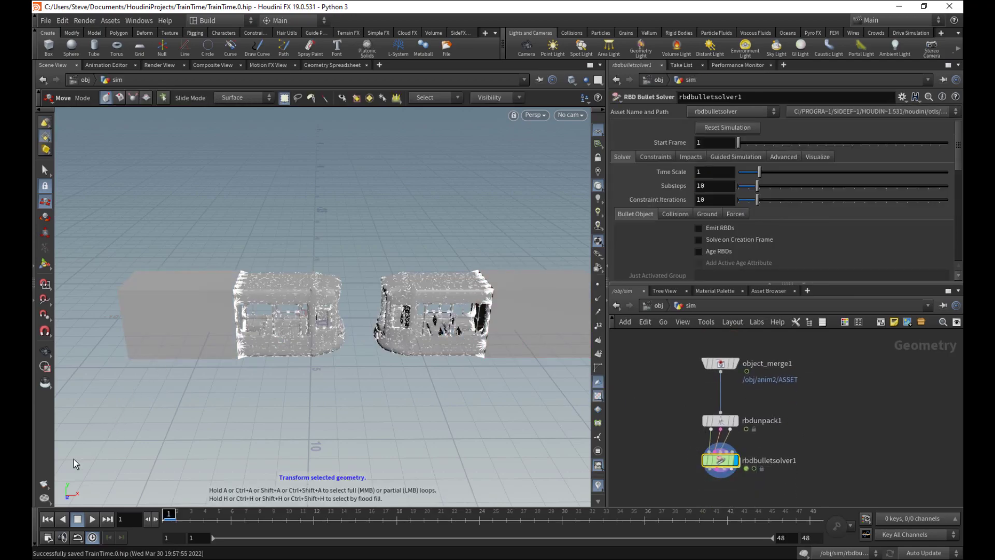
# - Render and review a flipbook of the simulation with the revised constraints, close it and save the scene
pyautogui.click(44, 484)
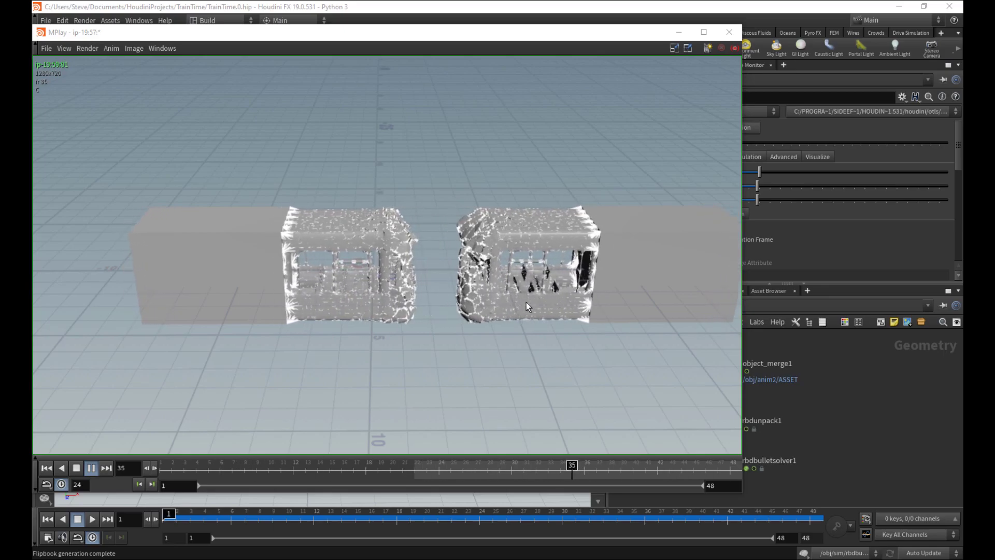
pyautogui.click(46, 468)
pyautogui.click(728, 32)
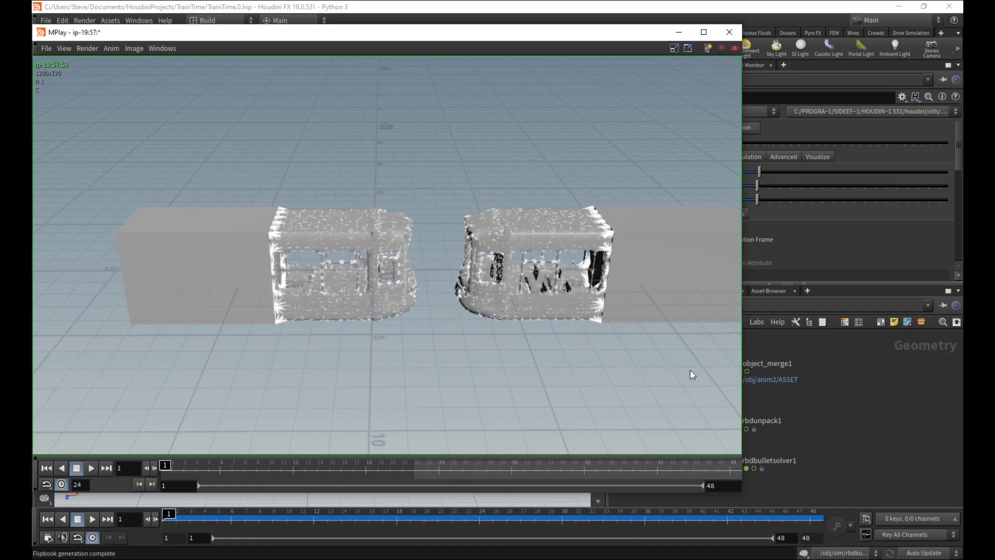
pyautogui.click(729, 32)
pyautogui.moveTo(670, 491); pyautogui.dragTo(673, 420, button='middle')
pyautogui.hotkey('ctrl', 's')
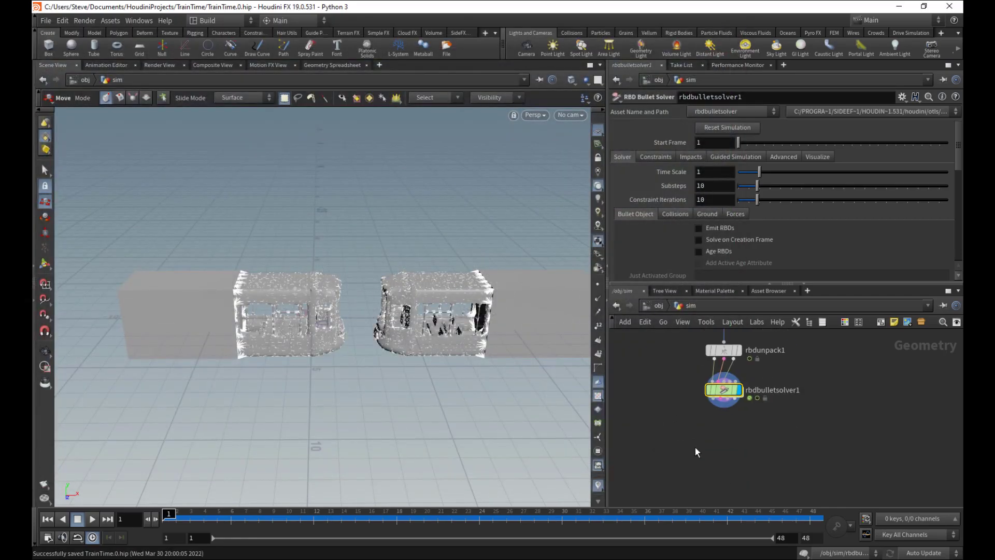
pyautogui.press('Tab')
pyautogui.write('file')
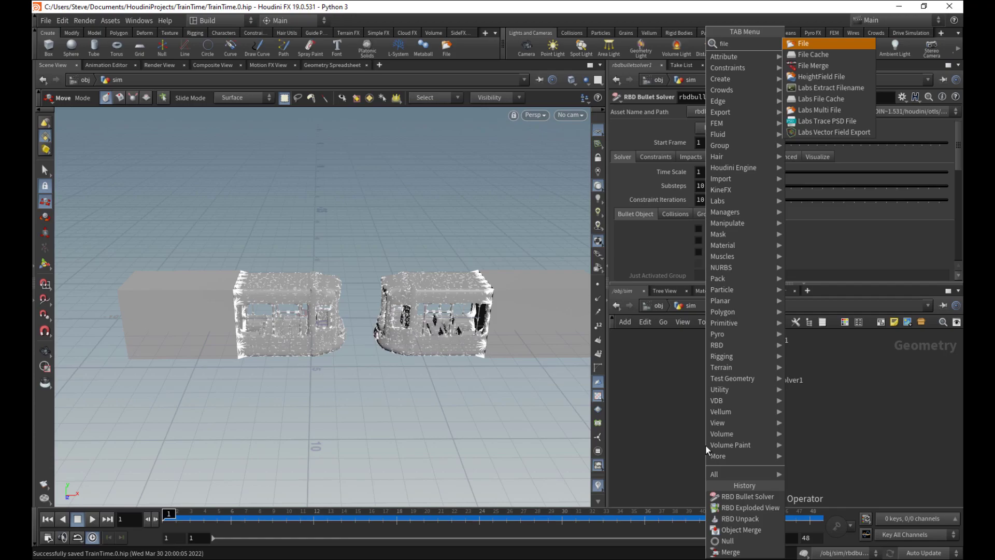
pyautogui.press('Return')
pyautogui.hotkey('ctrl', 'z')
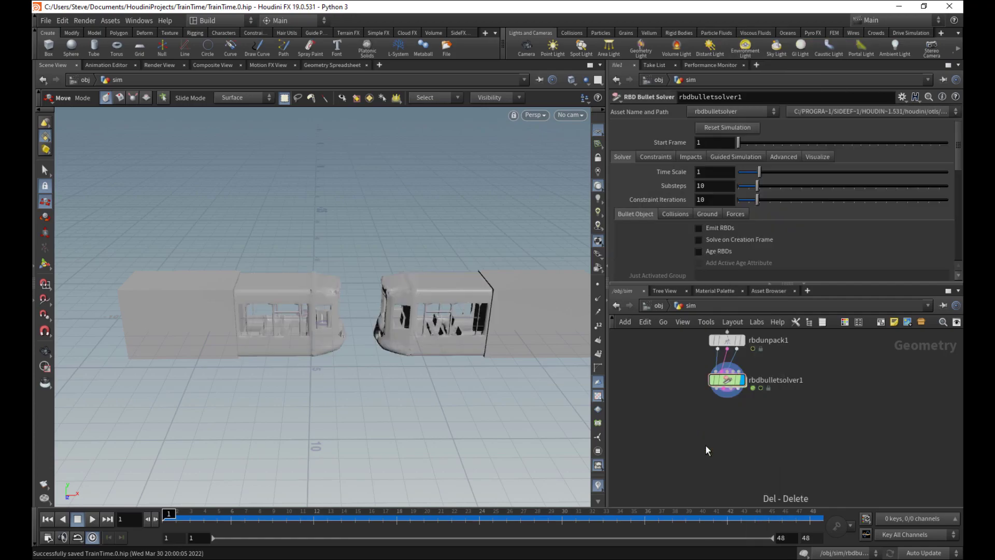
# - Add a File Cache node below rbdbulletsolver1, connect it to the solver's first output and display it
pyautogui.press('Tab')
pyautogui.write('file')
pyautogui.press('Down')
pyautogui.press('Return')
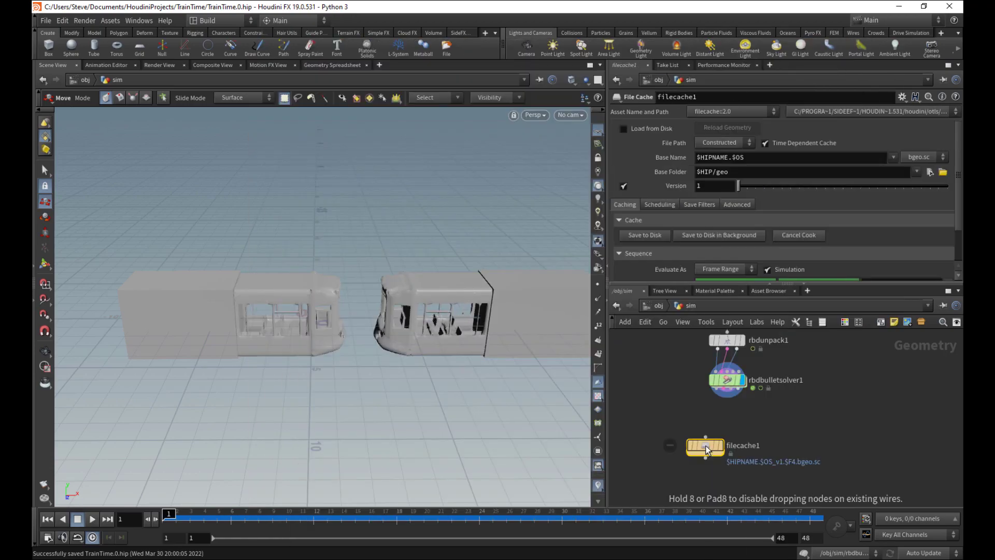
pyautogui.moveTo(706, 439); pyautogui.dragTo(727, 431)
pyautogui.click(743, 432)
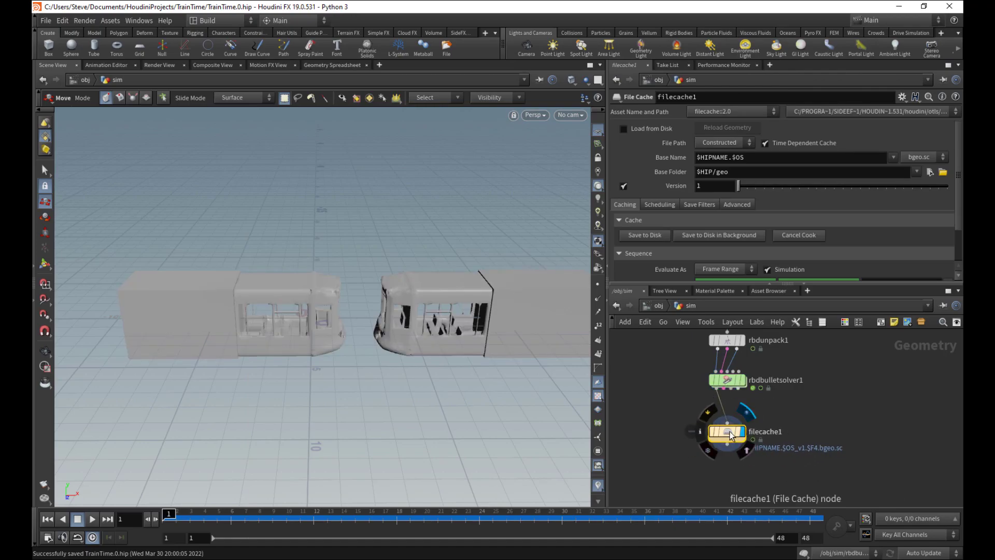
# - Set the file cache's base name to metal and save the scene
pyautogui.click(699, 185)
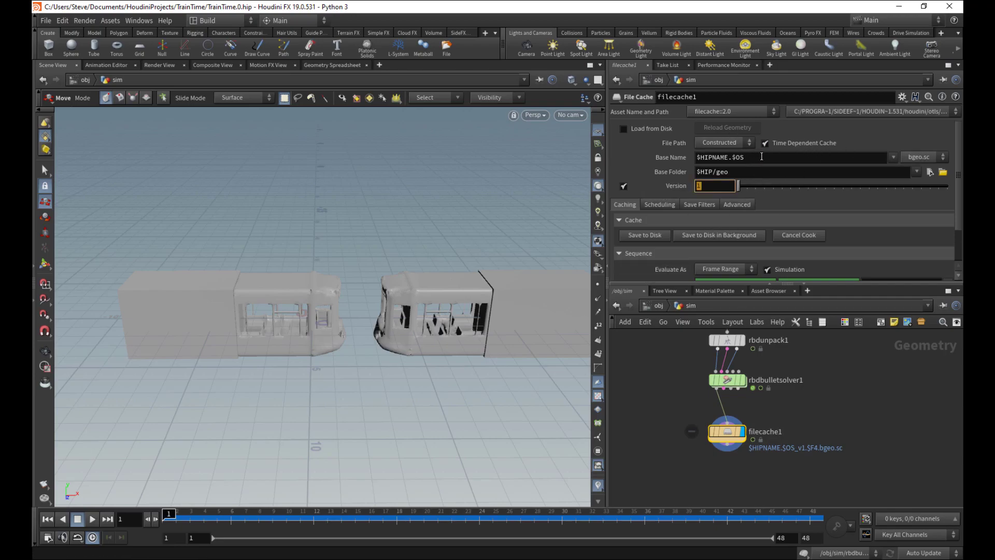
pyautogui.moveTo(789, 157); pyautogui.dragTo(670, 169)
pyautogui.write('metal')
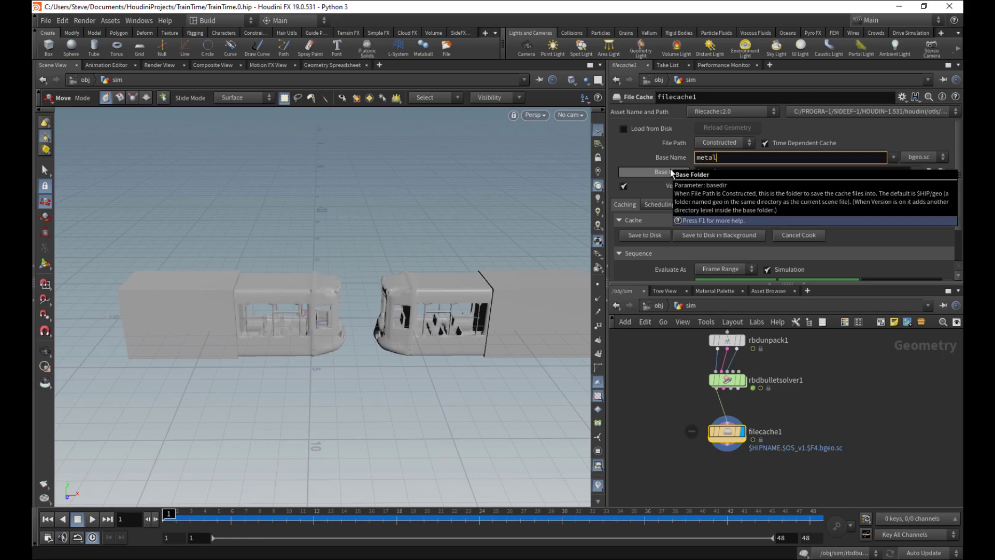
pyautogui.press('Return')
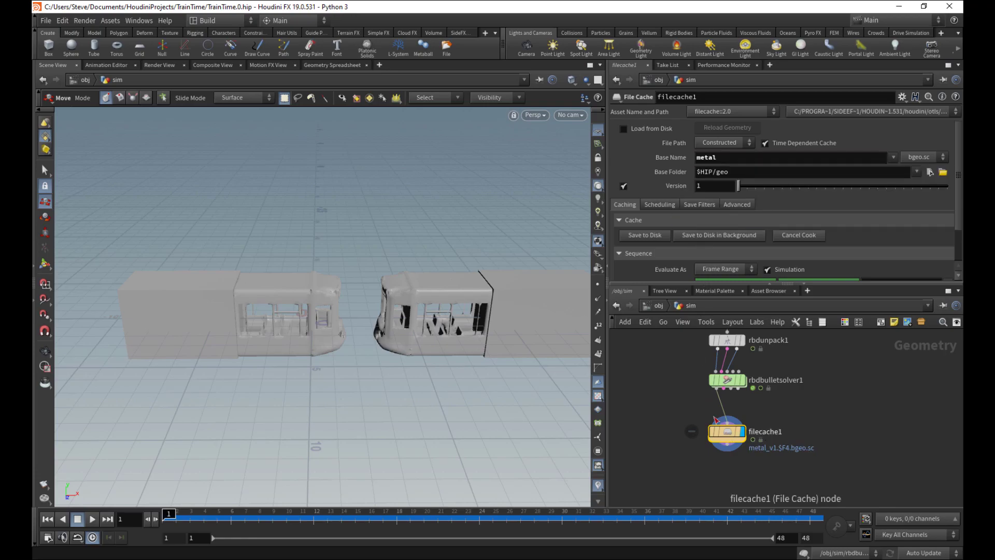
pyautogui.hotkey('ctrl', 's')
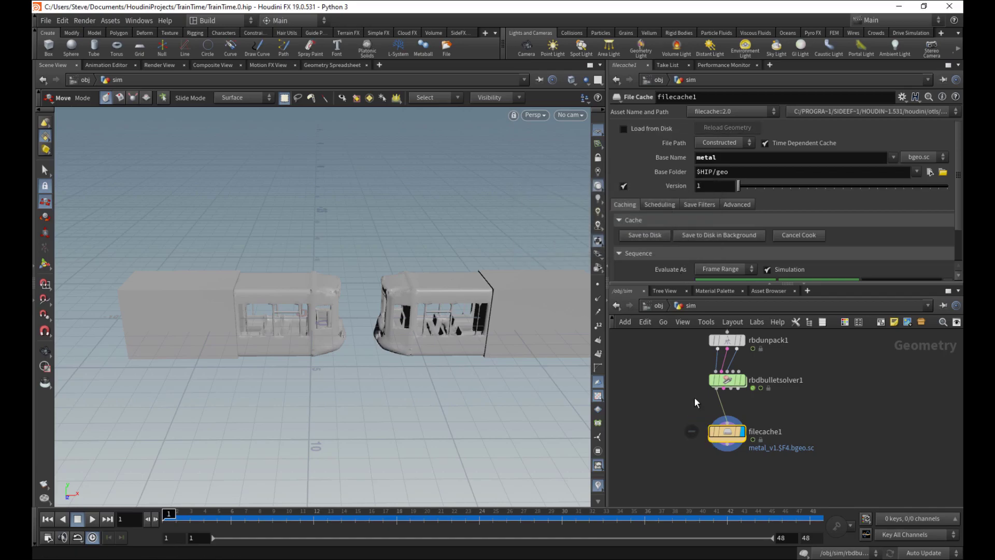
# - Enable Load from Disk on filecache1, scrub the timeline to check the collision and save the scene at frame 5
pyautogui.click(656, 132)
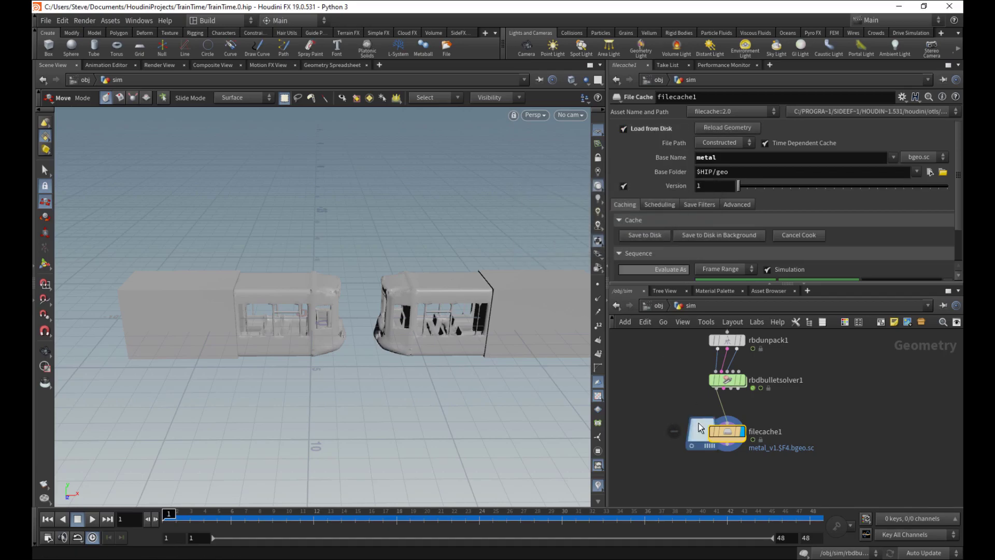
pyautogui.moveTo(258, 518); pyautogui.dragTo(536, 498)
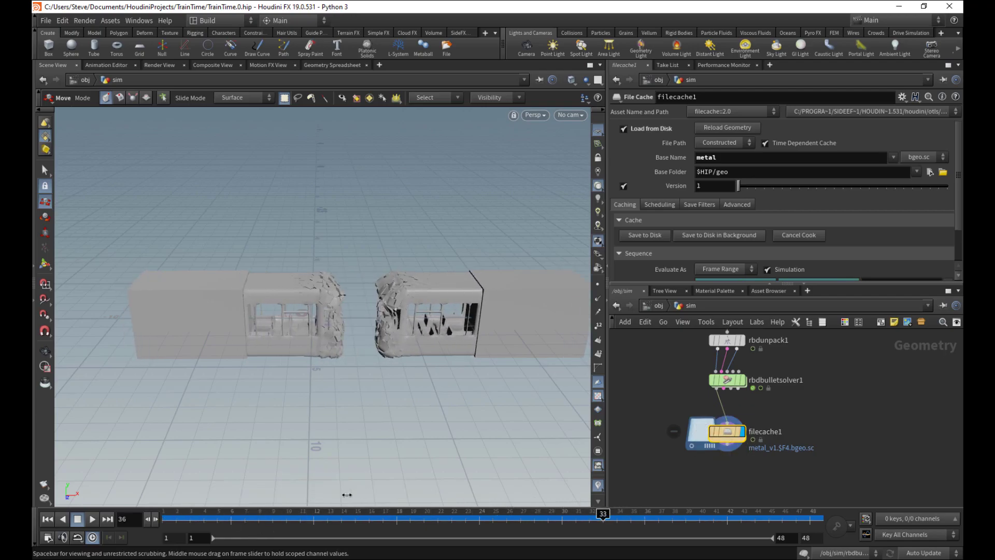
pyautogui.hotkey('ctrl', 's')
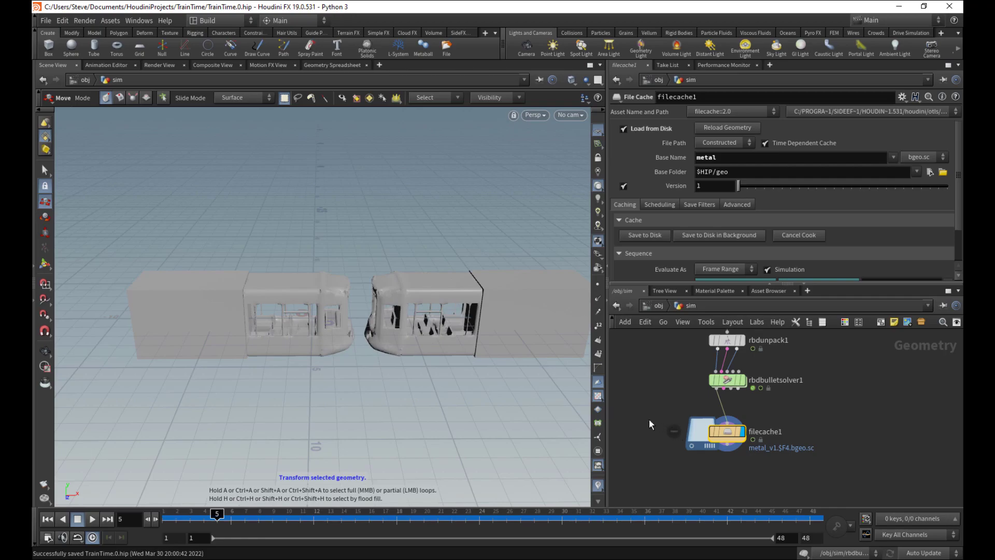
pyautogui.moveTo(689, 480); pyautogui.dragTo(699, 458, button='middle')
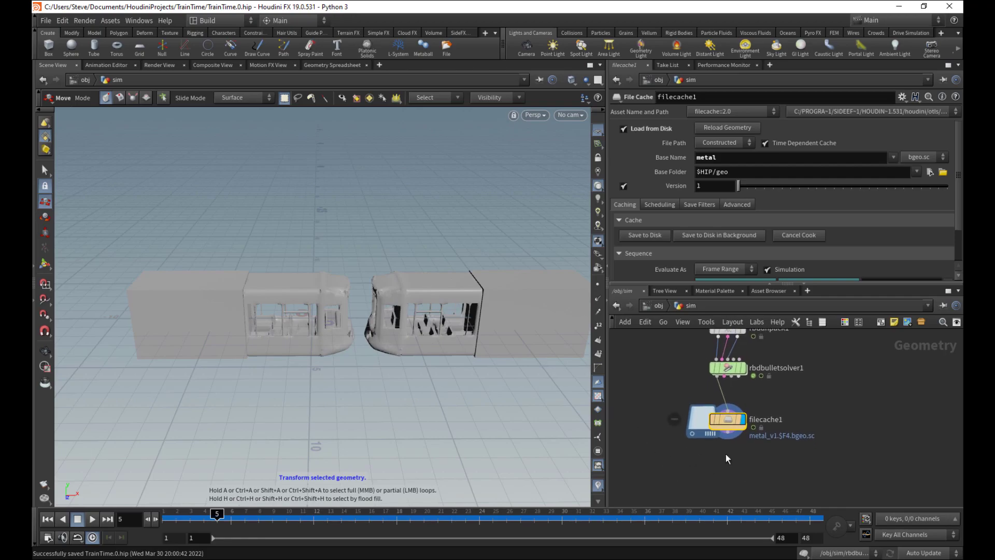